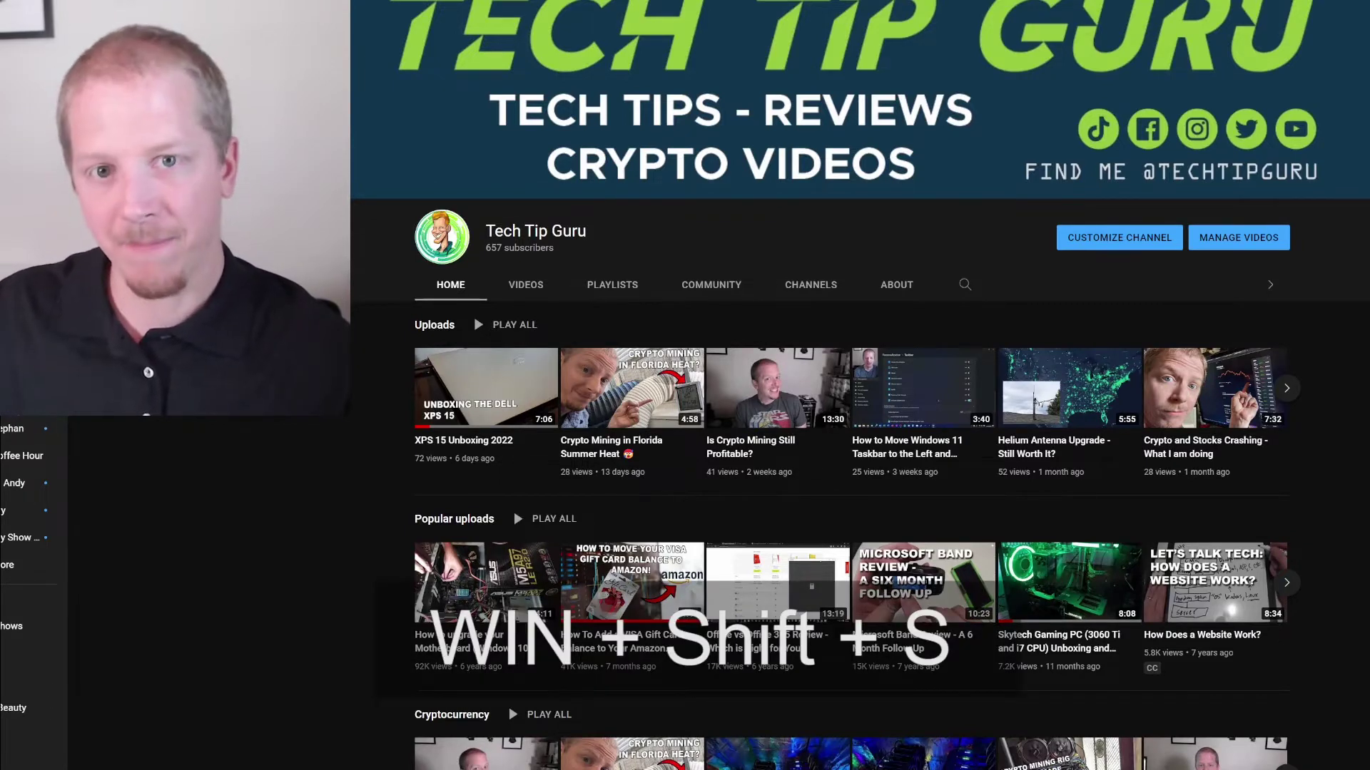
# Step: Snip a region around the channel header and first three uploads, then move the snip window up
pyautogui.press('super+shift+s')
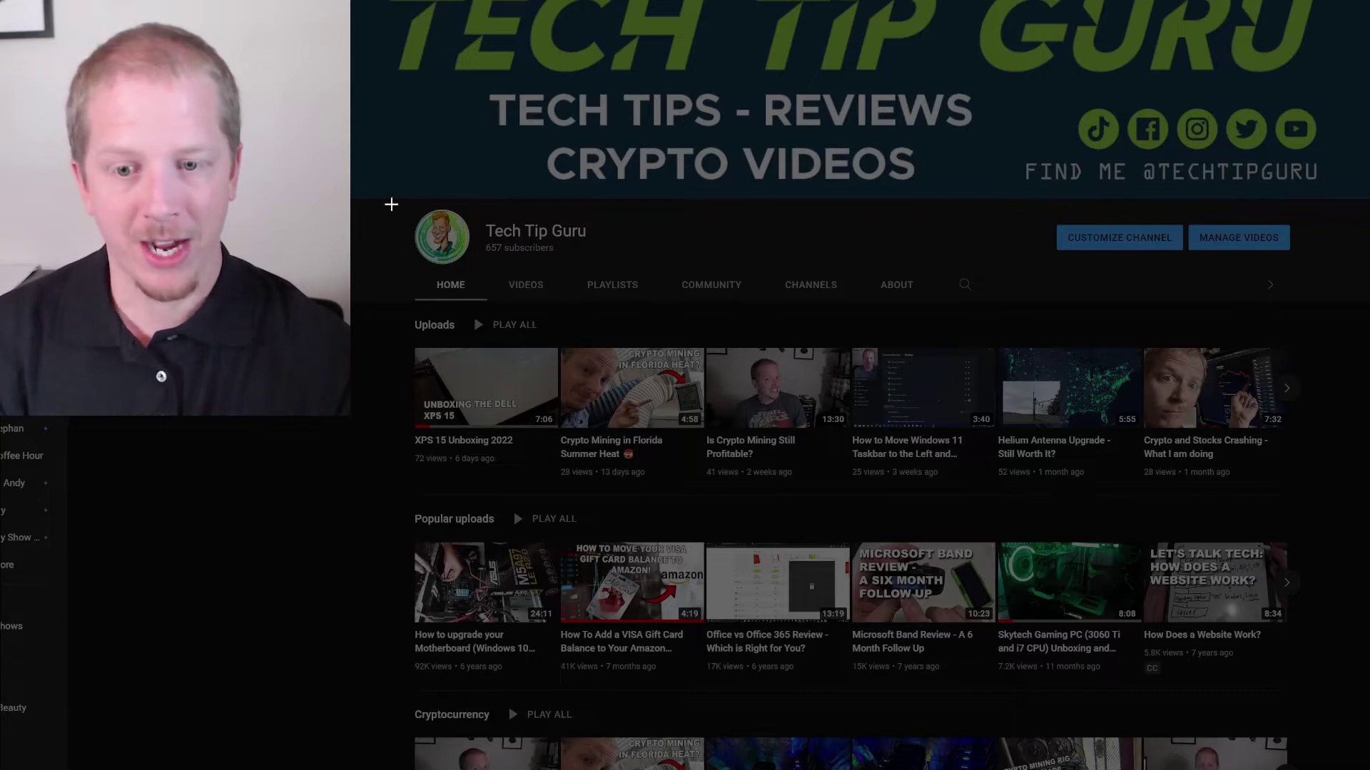
pyautogui.moveTo(398, 201); pyautogui.dragTo(851, 477)
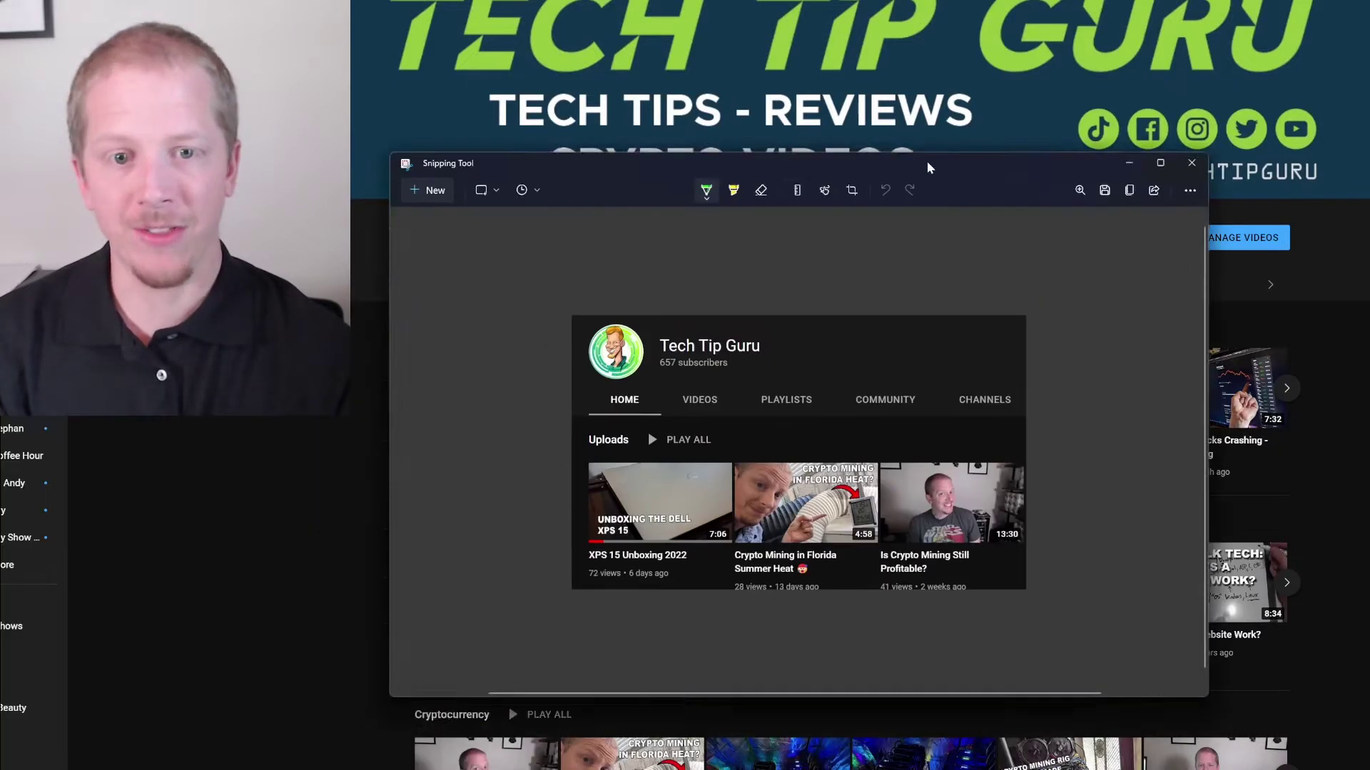
pyautogui.moveTo(932, 168); pyautogui.dragTo(920, 13)
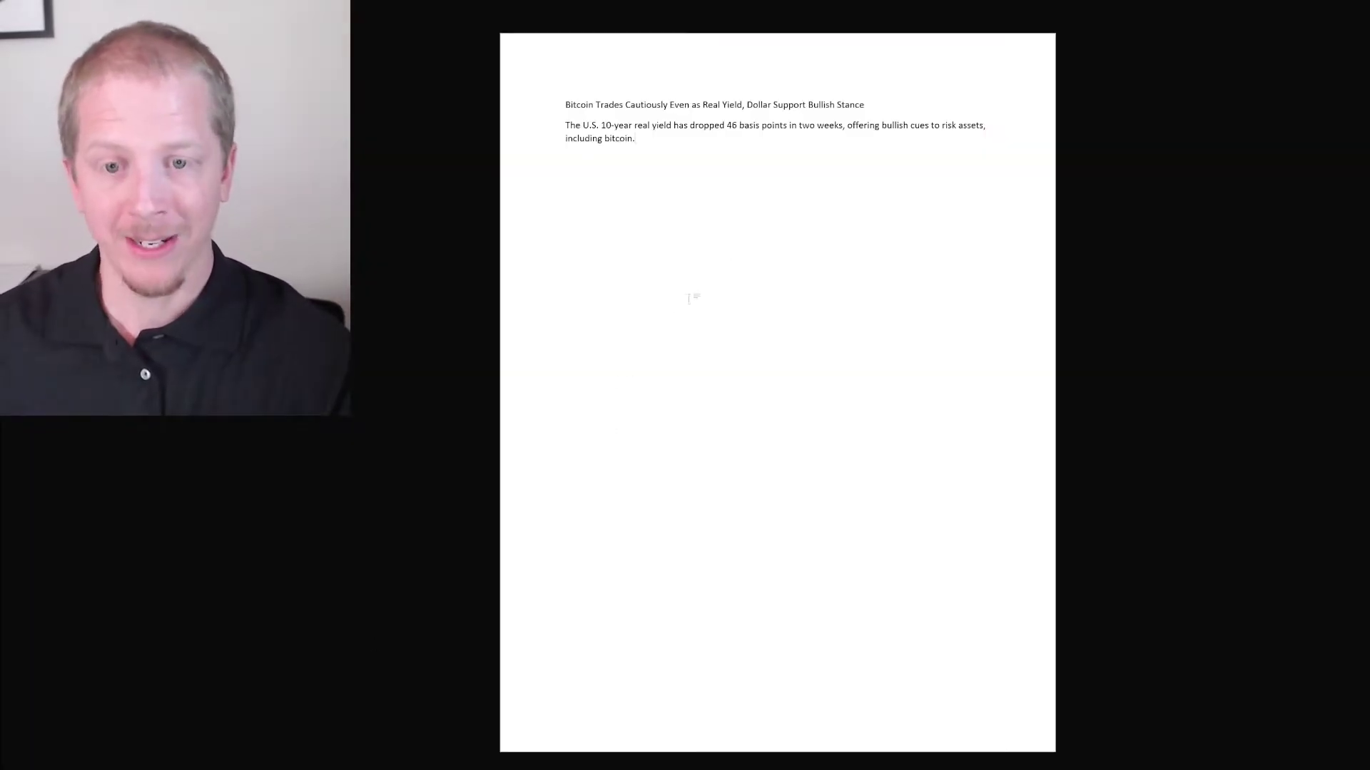
# Step: Paste the channel snip over the Word text, then select and delete the pasted image
pyautogui.hotkey('ctrl', 'a')
pyautogui.hotkey('ctrl', 'v')
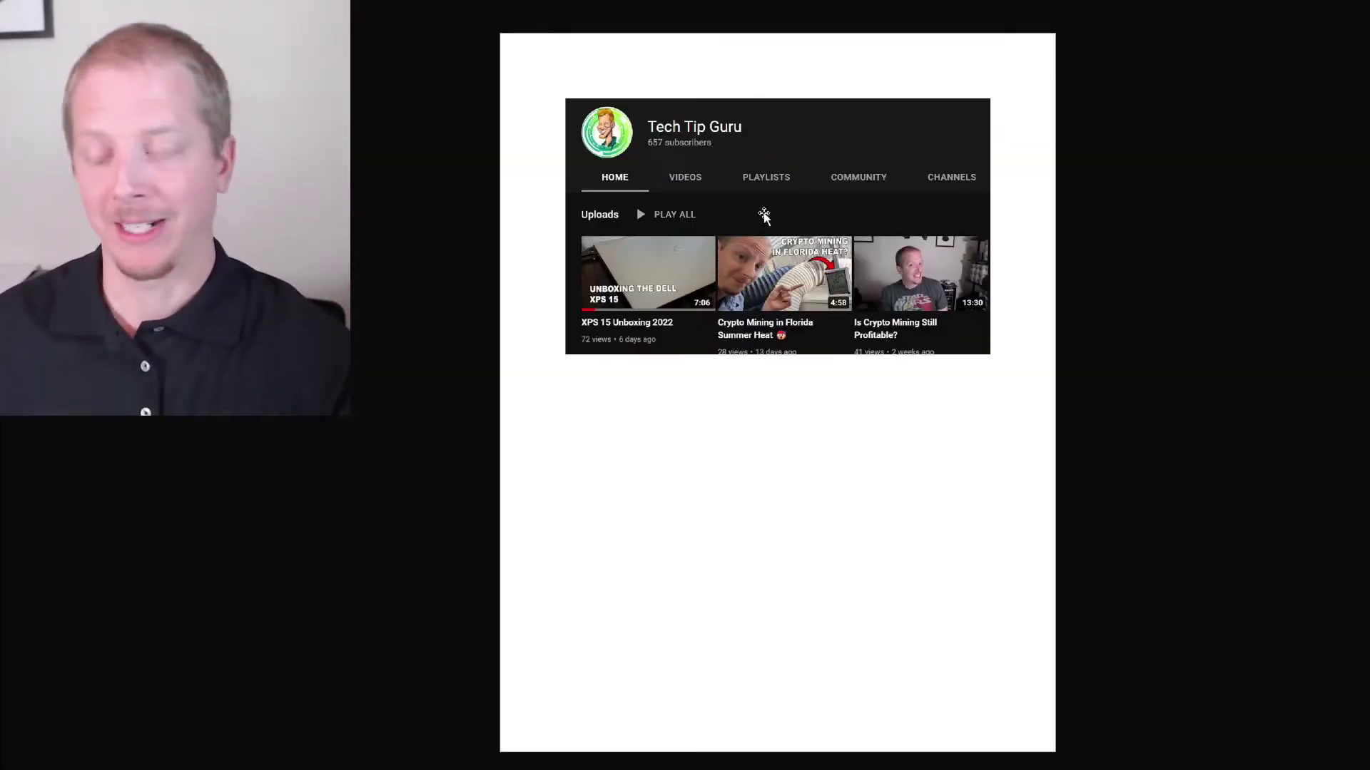
pyautogui.click(797, 142)
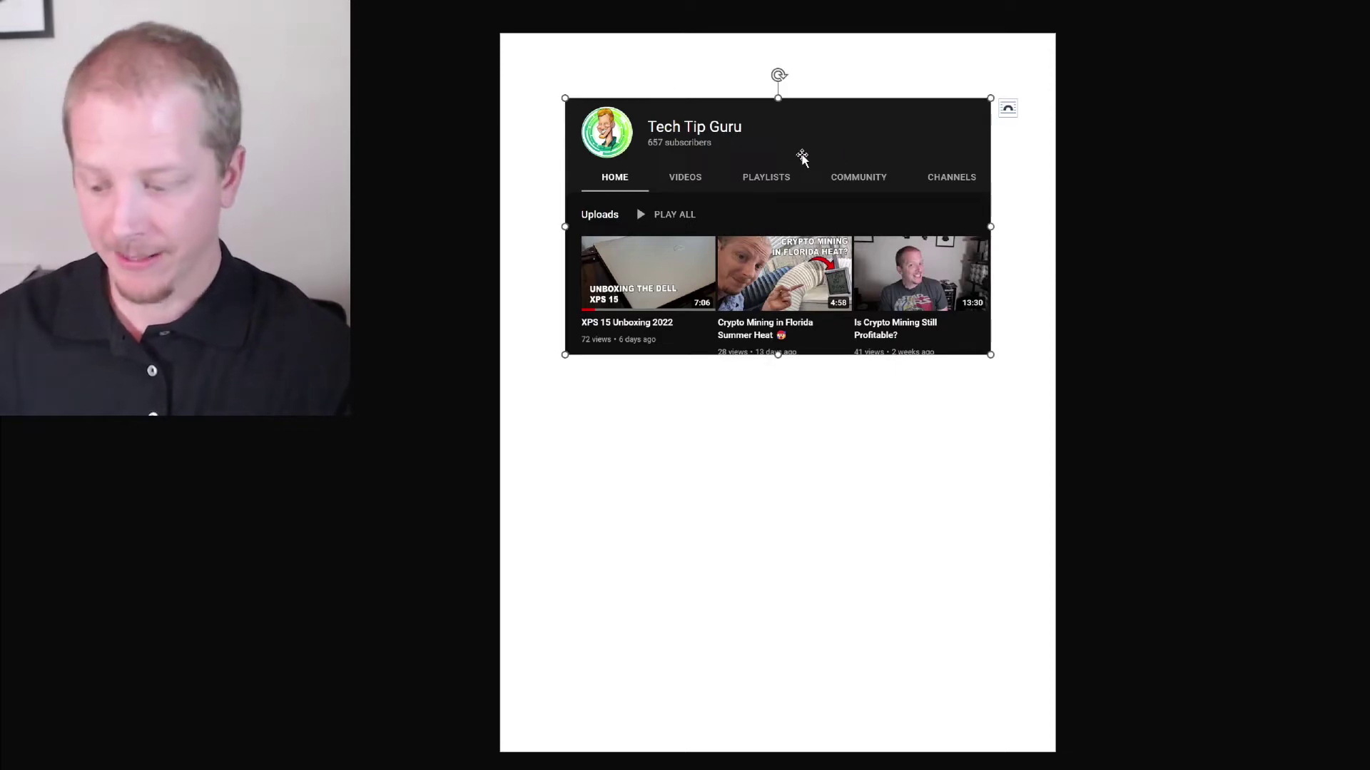
pyautogui.press('Delete')
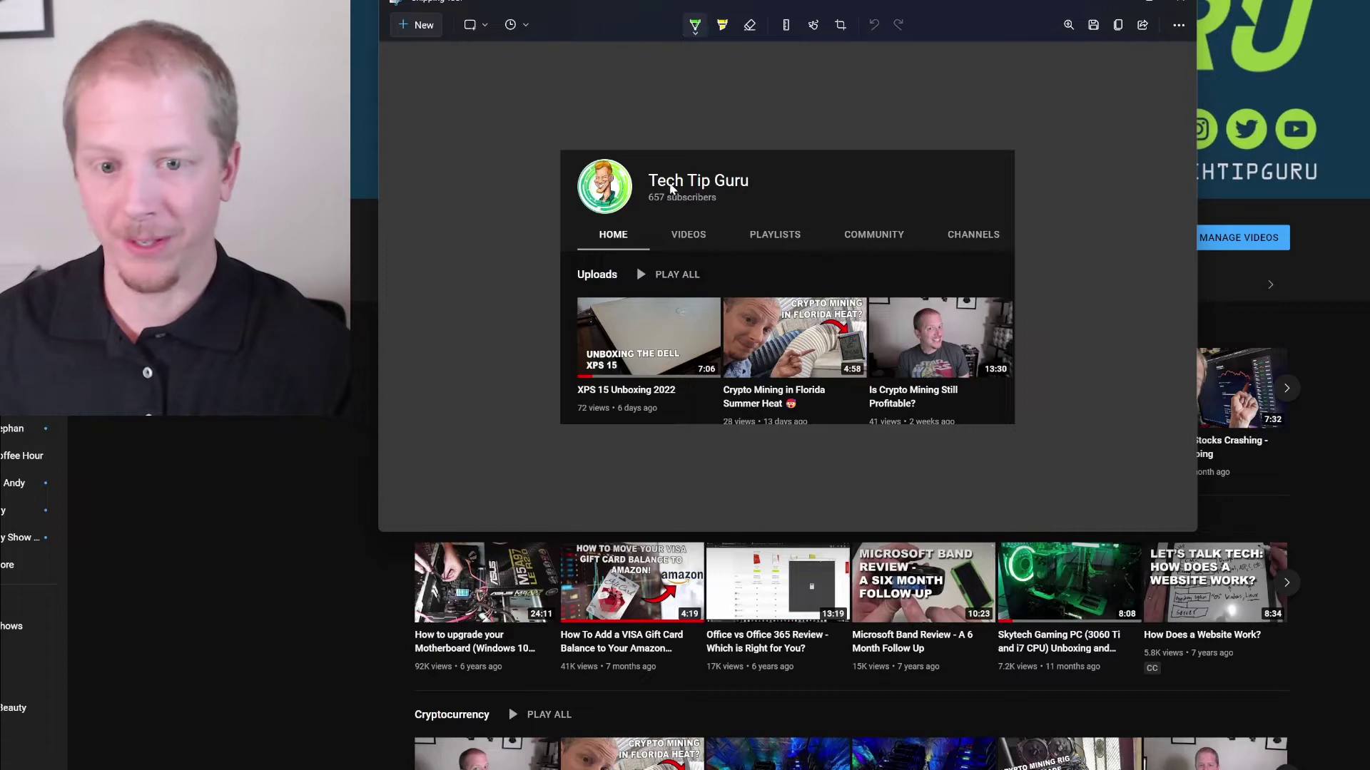
# Step: Circle the channel name, arrow the first upload, cross out the third, and copy the snip
pyautogui.moveTo(760, 155)
pyautogui.mouseDown()
pyautogui.moveTo(699, 215)
pyautogui.moveTo(674, 150)
pyautogui.mouseUp()
pyautogui.moveTo(456, 332)
pyautogui.mouseDown()
pyautogui.moveTo(569, 346)
pyautogui.moveTo(529, 366)
pyautogui.mouseUp()
pyautogui.moveTo(878, 282); pyautogui.dragTo(1056, 420)
pyautogui.moveTo(1028, 286); pyautogui.dragTo(883, 378)
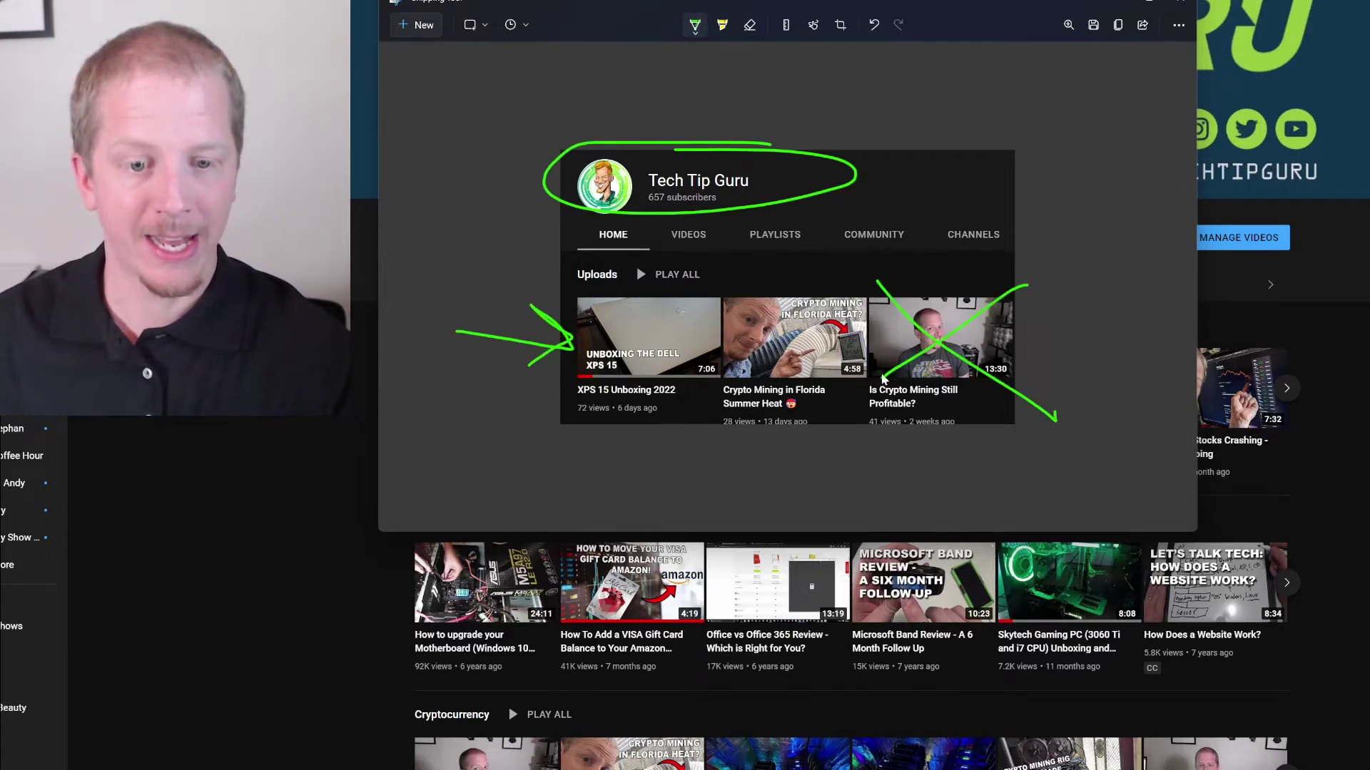
pyautogui.click(1118, 25)
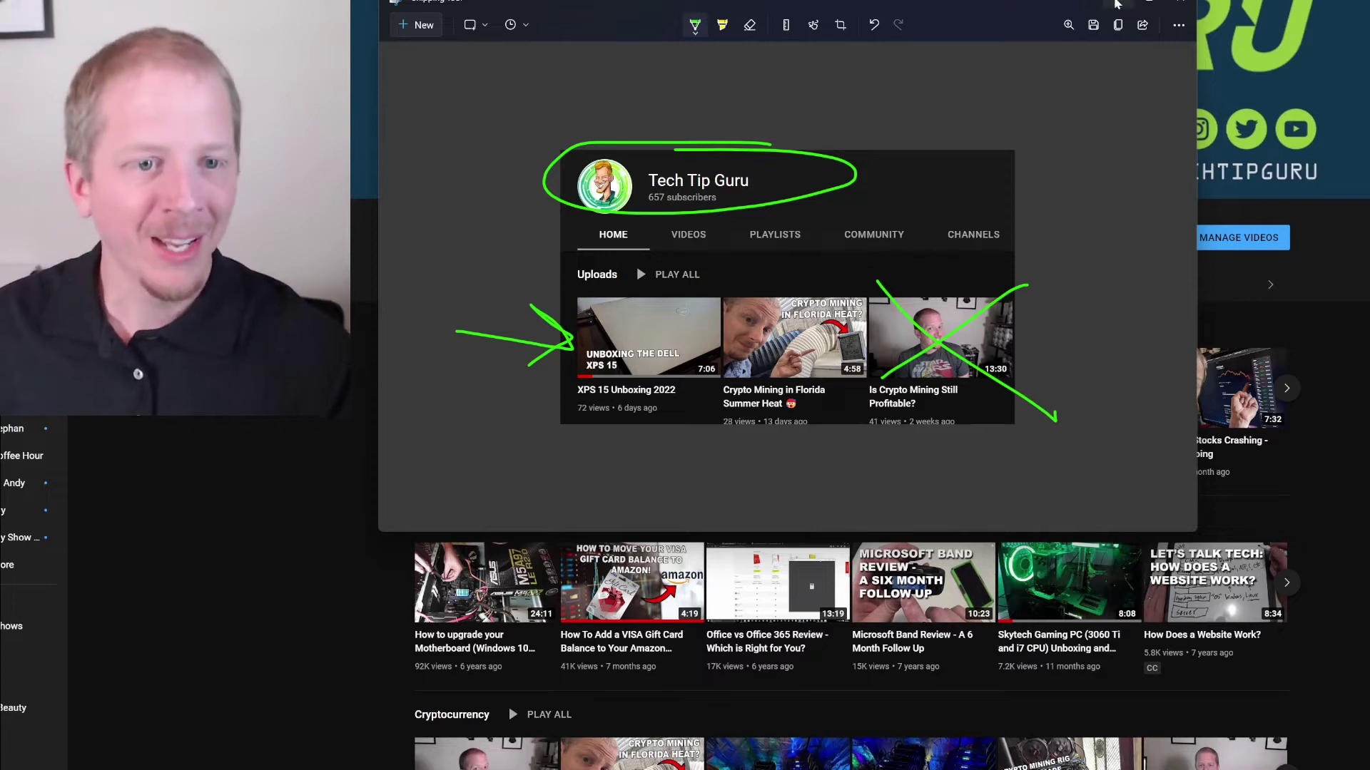
pyautogui.moveTo(988, 8); pyautogui.dragTo(942, 12)
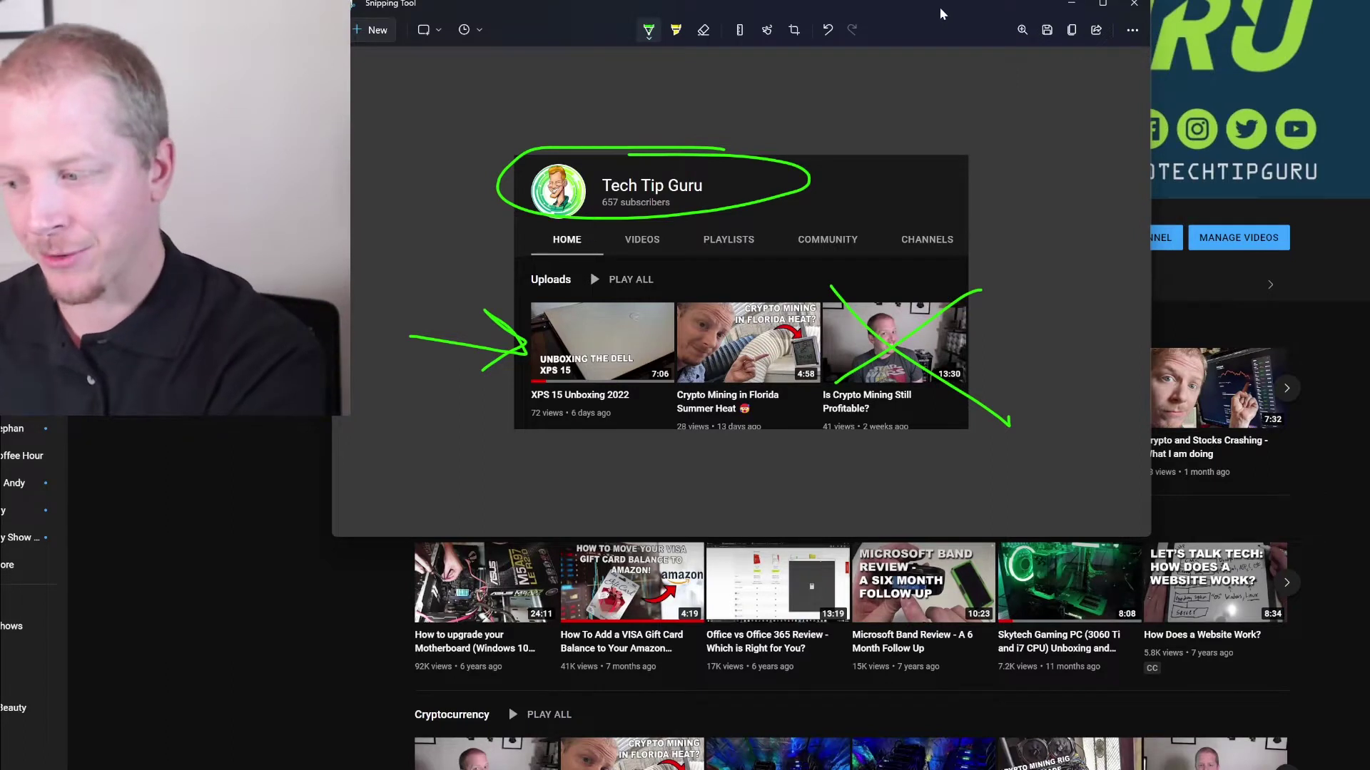
pyautogui.hotkey('ctrl', 'p')
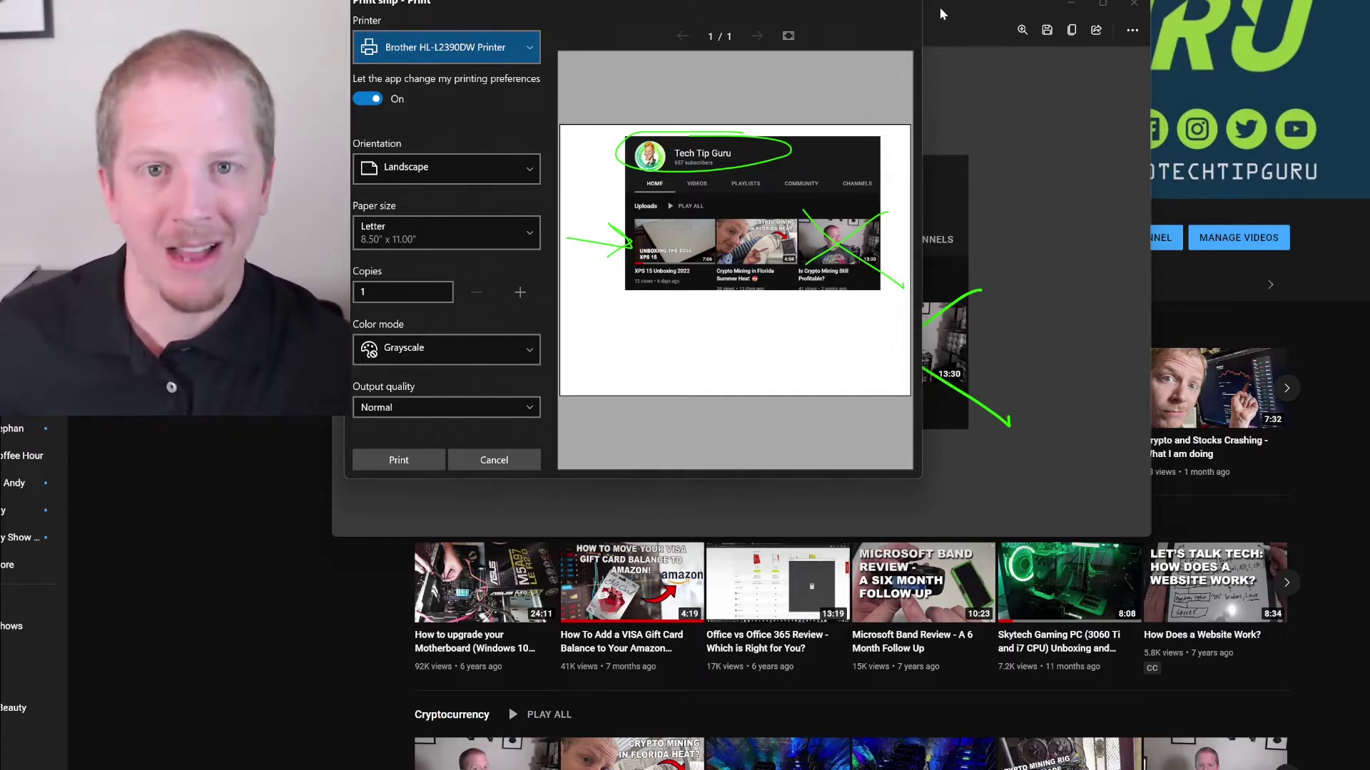
pyautogui.press('Escape')
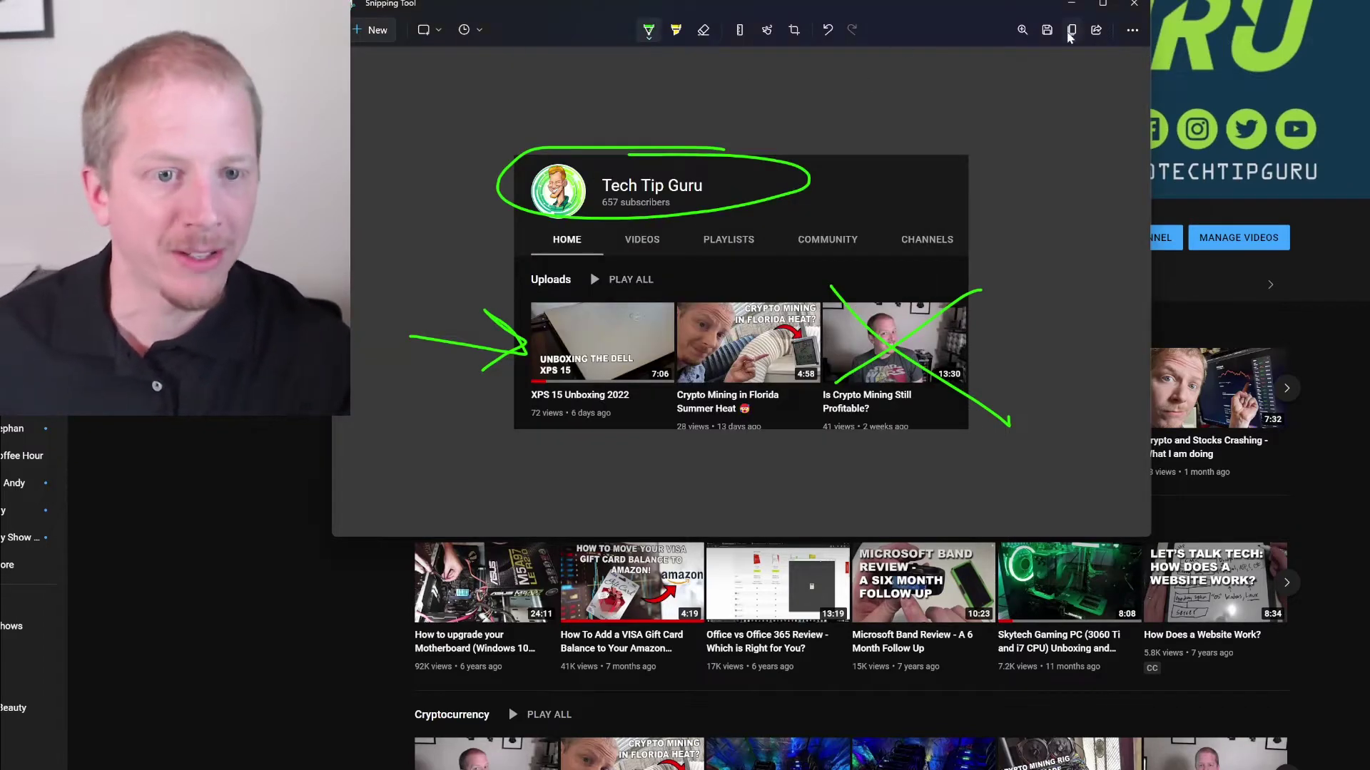
pyautogui.click(1132, 30)
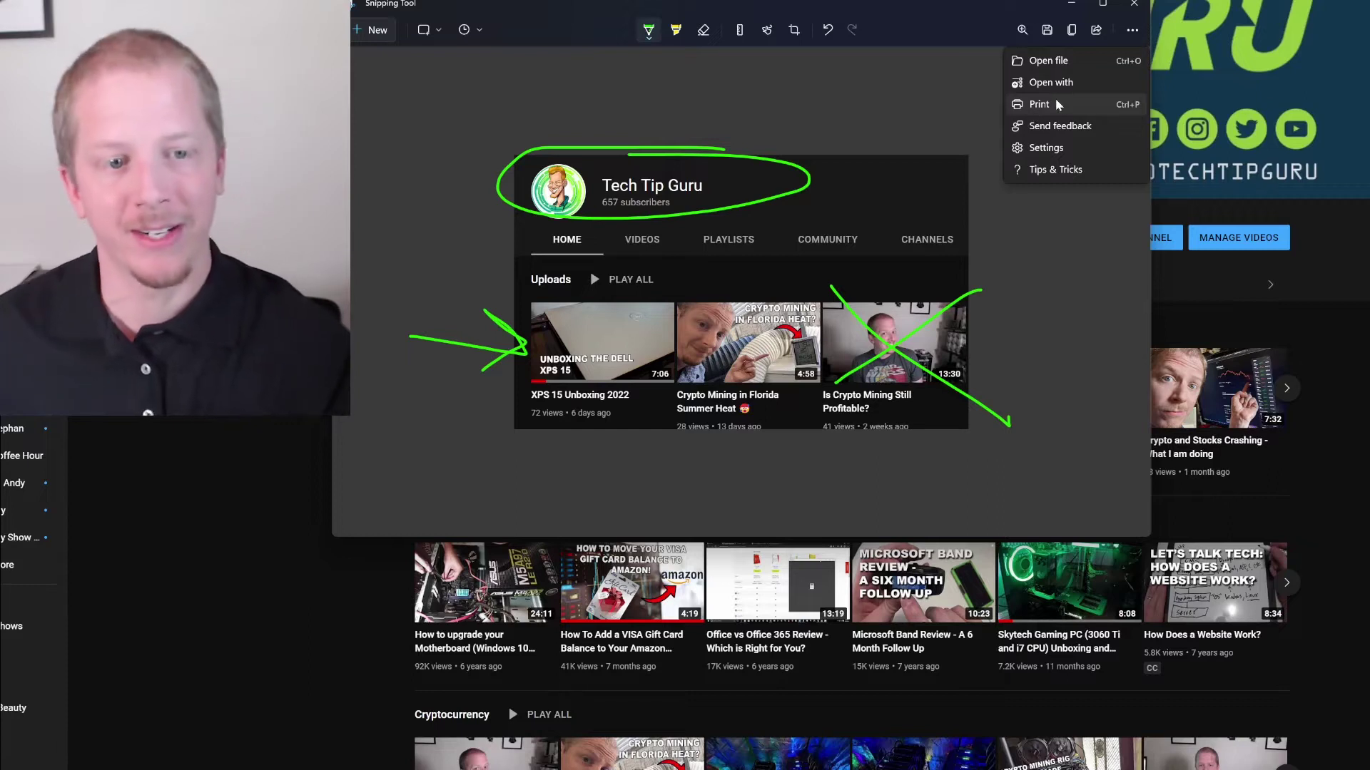
pyautogui.click(923, 118)
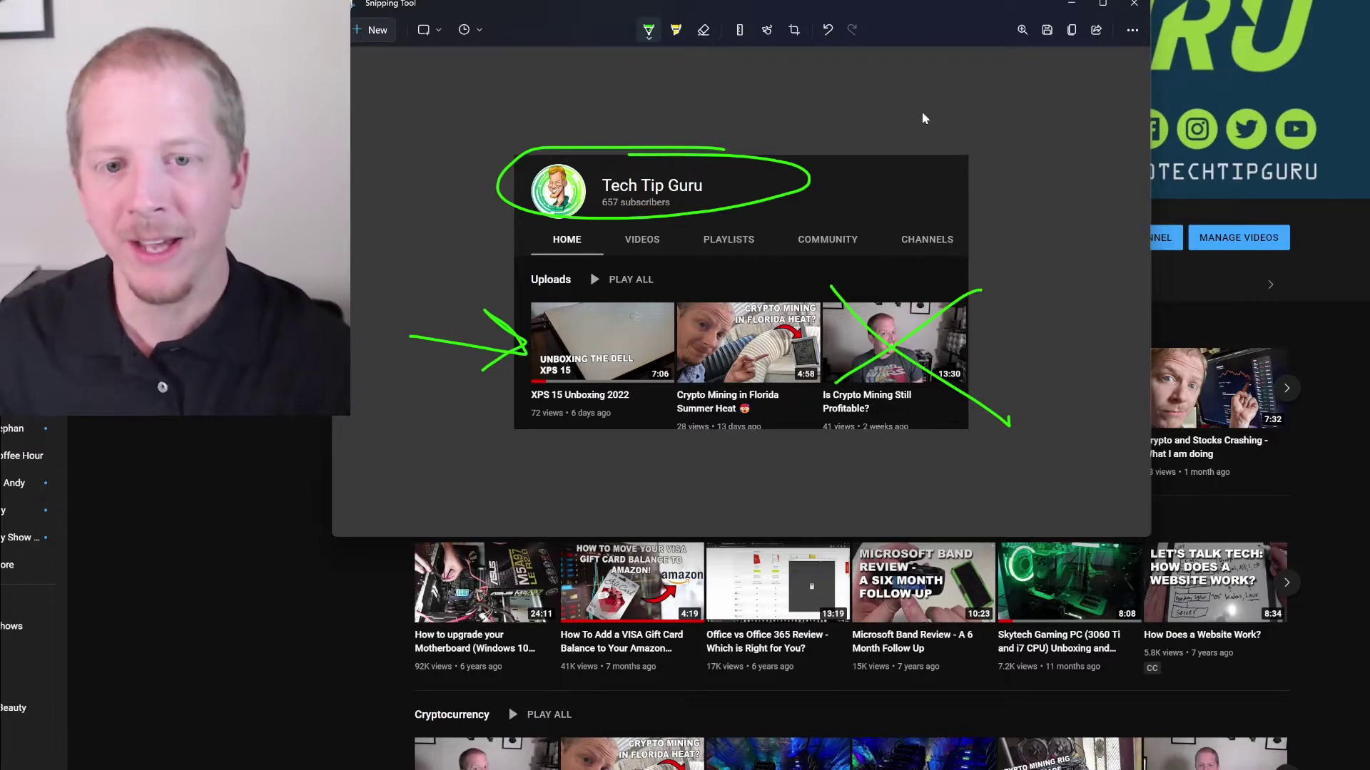
# Step: Drag the Snipping Tool window right and slightly down over the channel page
pyautogui.moveTo(955, 3); pyautogui.dragTo(1075, 25)
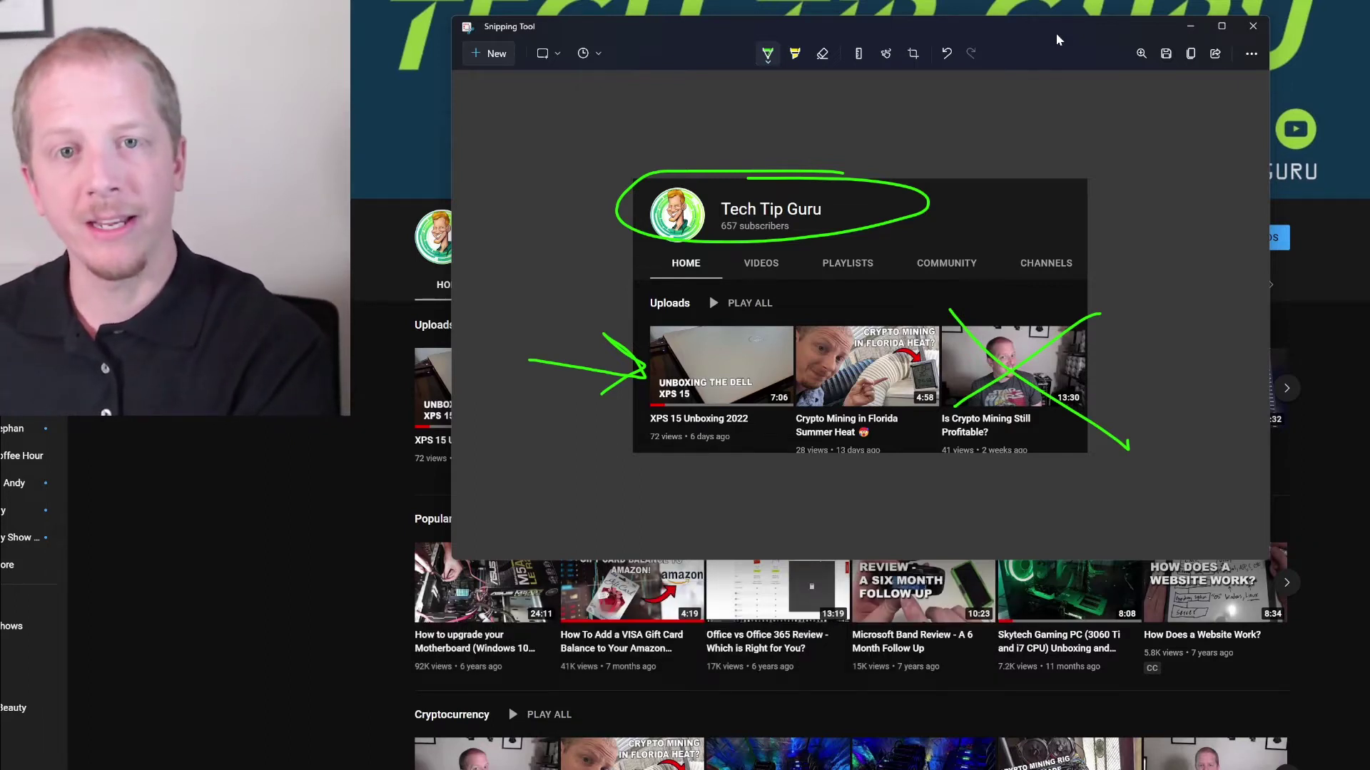
# Step: Snap the snip window to the left half and Word to the right, then try Word's quadrant positions
pyautogui.press('super+Left')
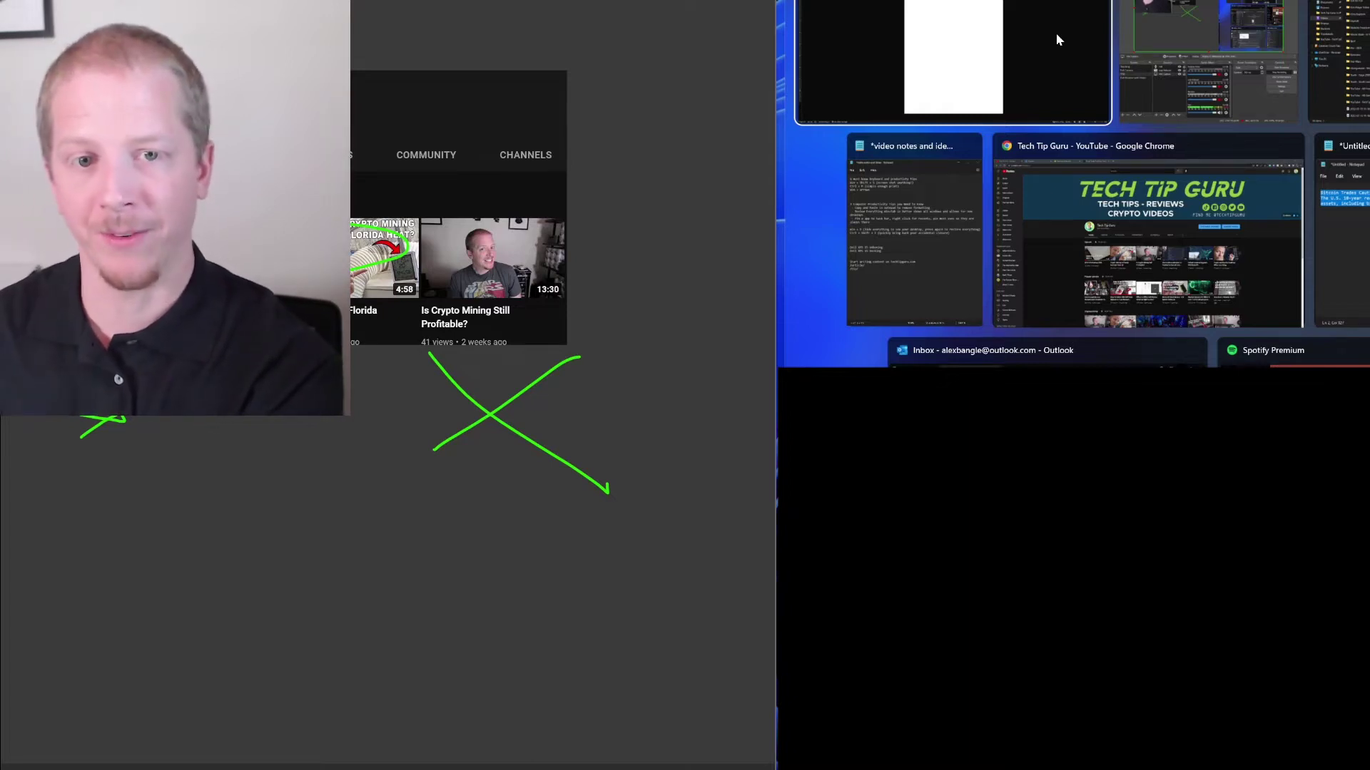
pyautogui.click(1057, 35)
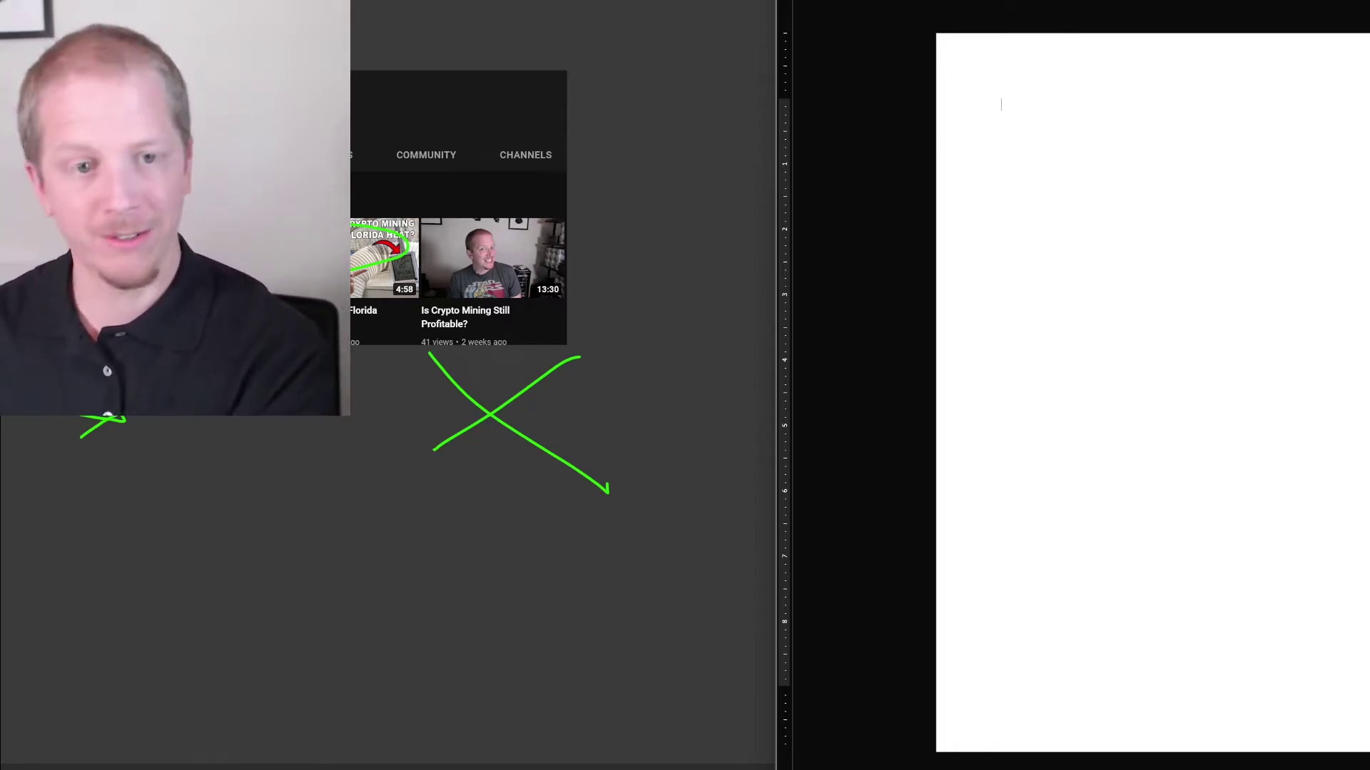
pyautogui.press('super+Up')
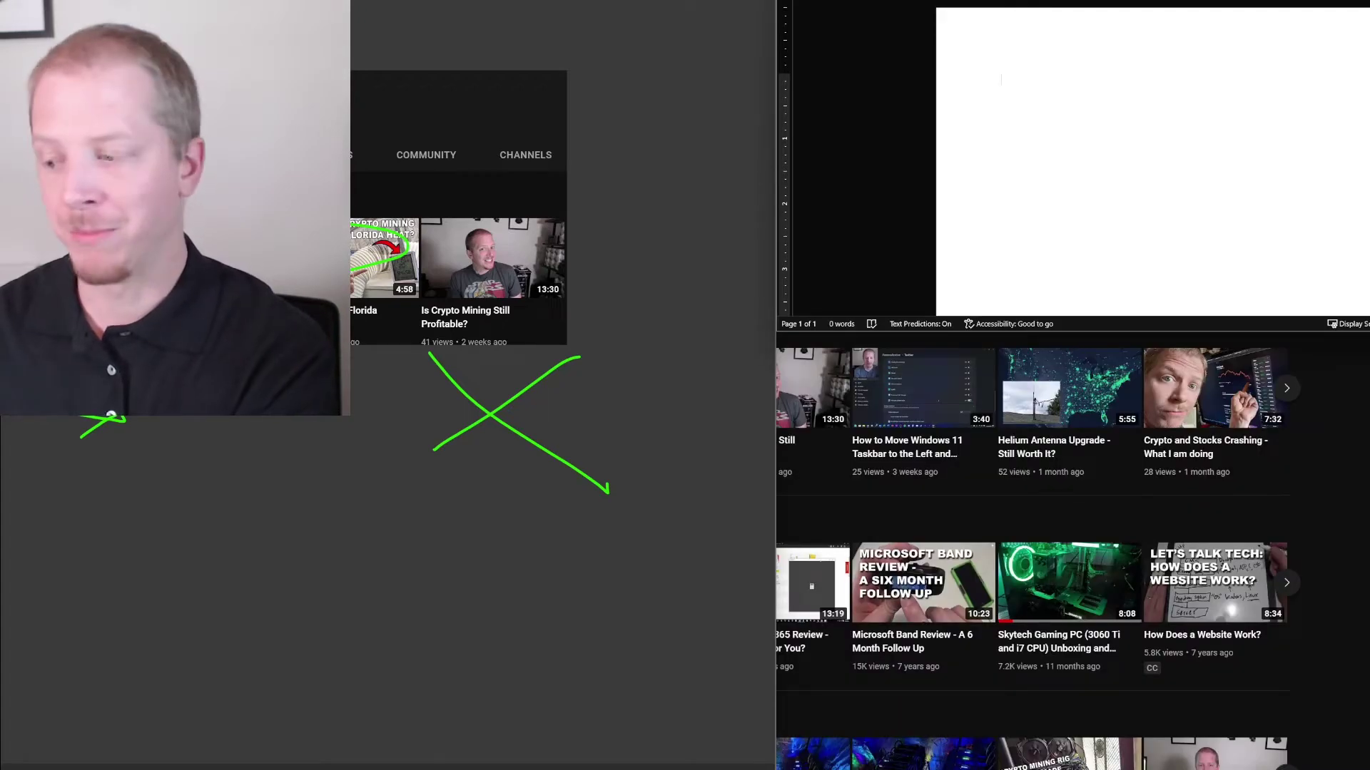
pyautogui.press('super+Down')
pyautogui.press('super+Down')
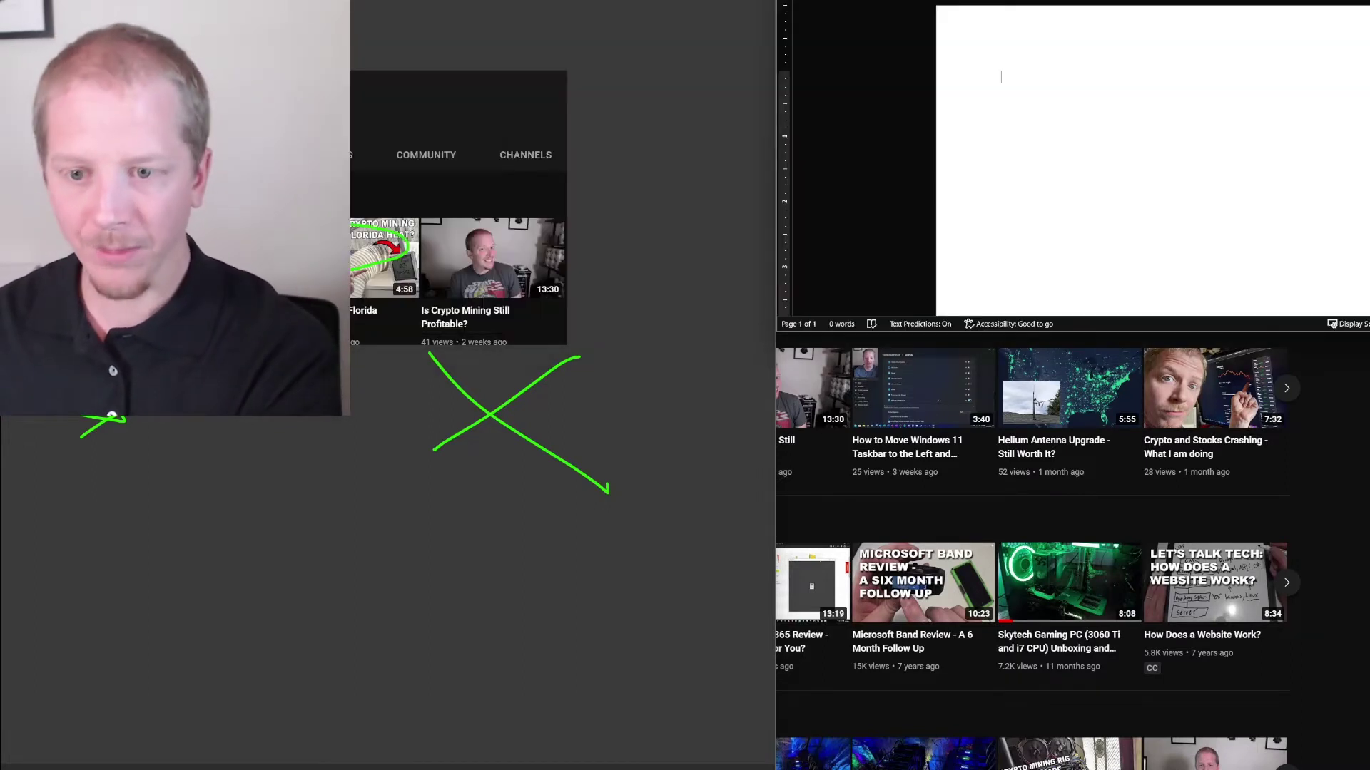
pyautogui.hotkey('alt', 'Tab')
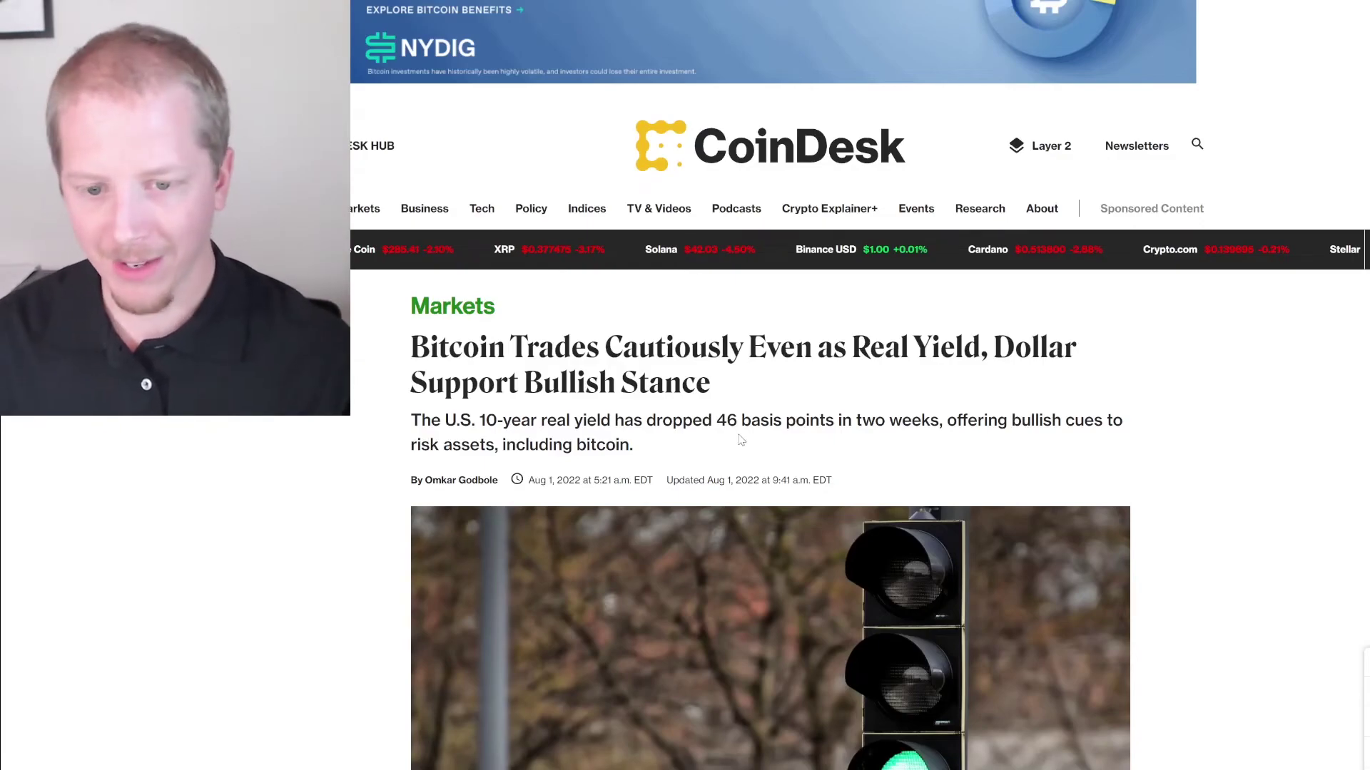
# Step: Copy the CoinDesk headline, summary and byline, then switch to Word and enlarge its window
pyautogui.scroll(-3, 741, 439)
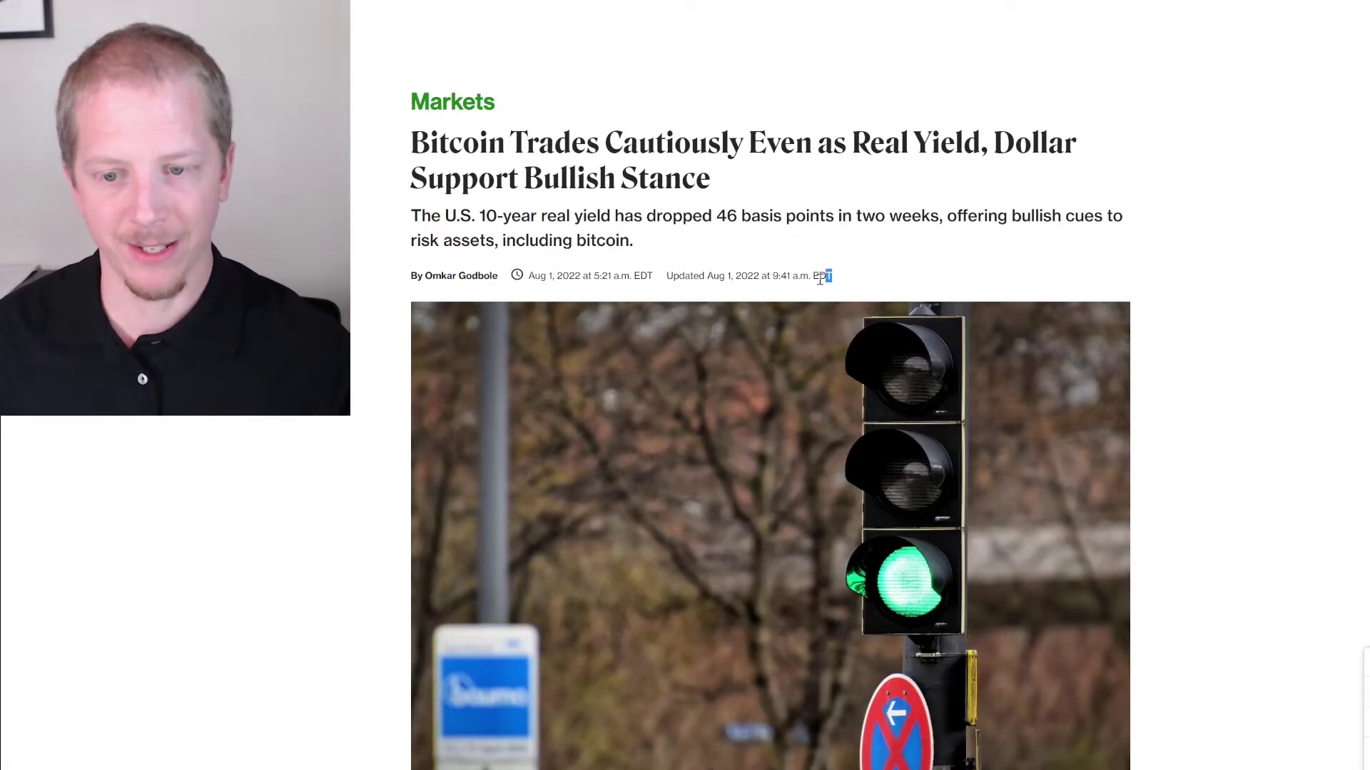
pyautogui.moveTo(832, 279); pyautogui.dragTo(403, 153)
pyautogui.hotkey('ctrl', 'c')
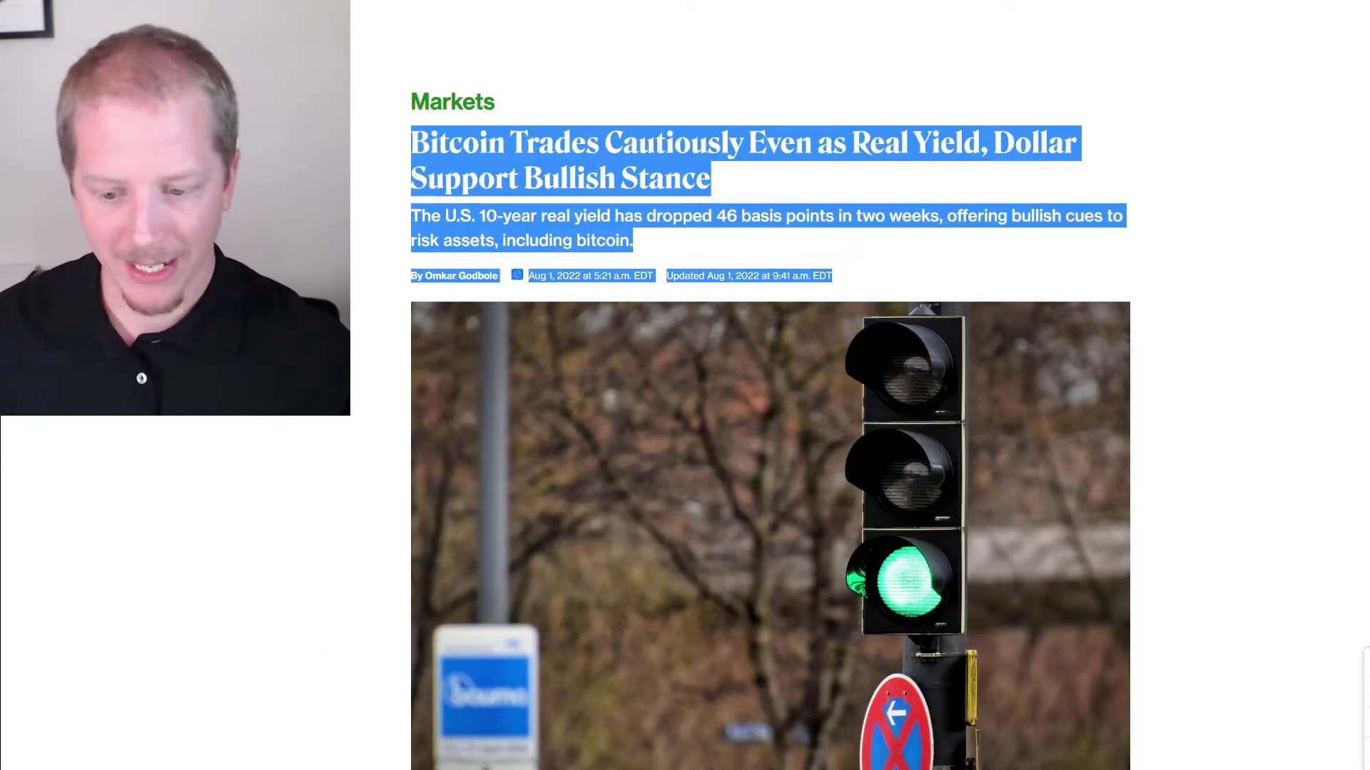
pyautogui.hotkey('alt', 'Tab')
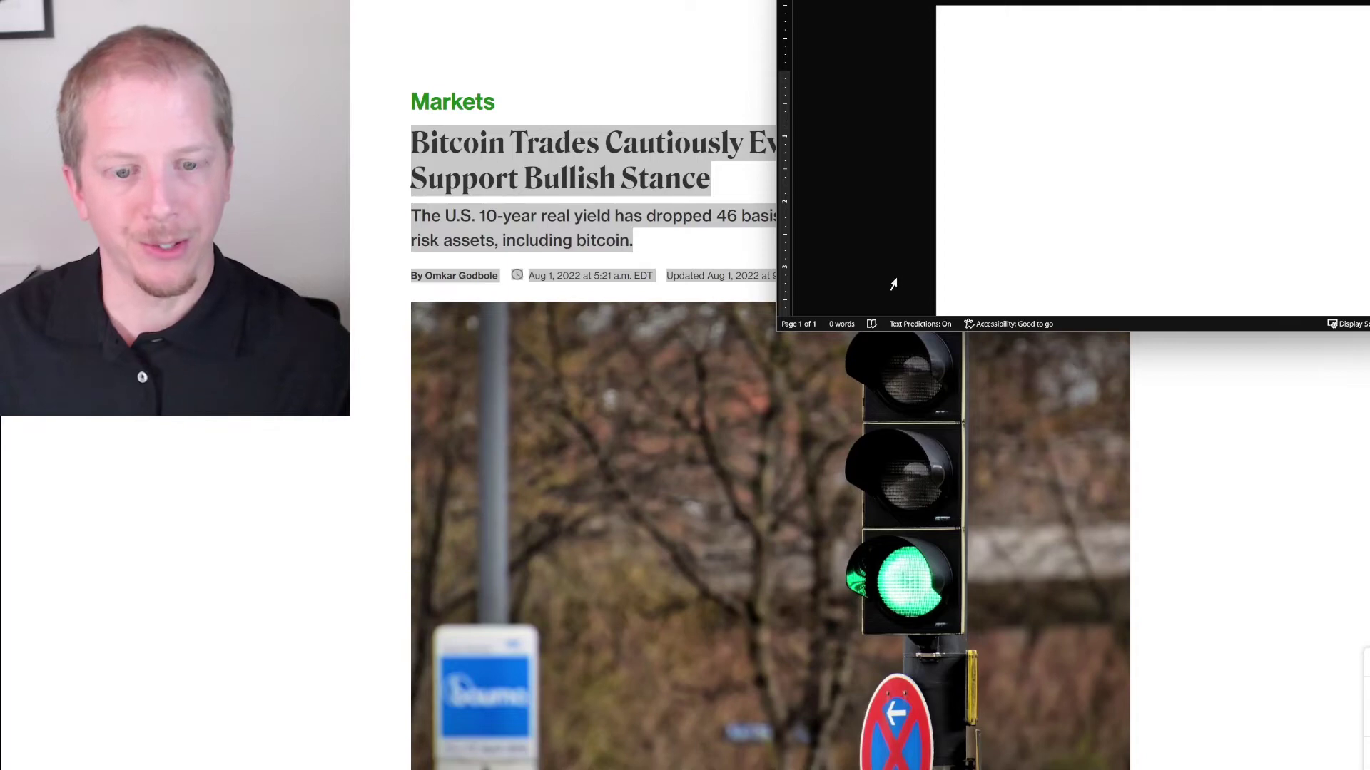
pyautogui.moveTo(779, 330); pyautogui.dragTo(642, 448)
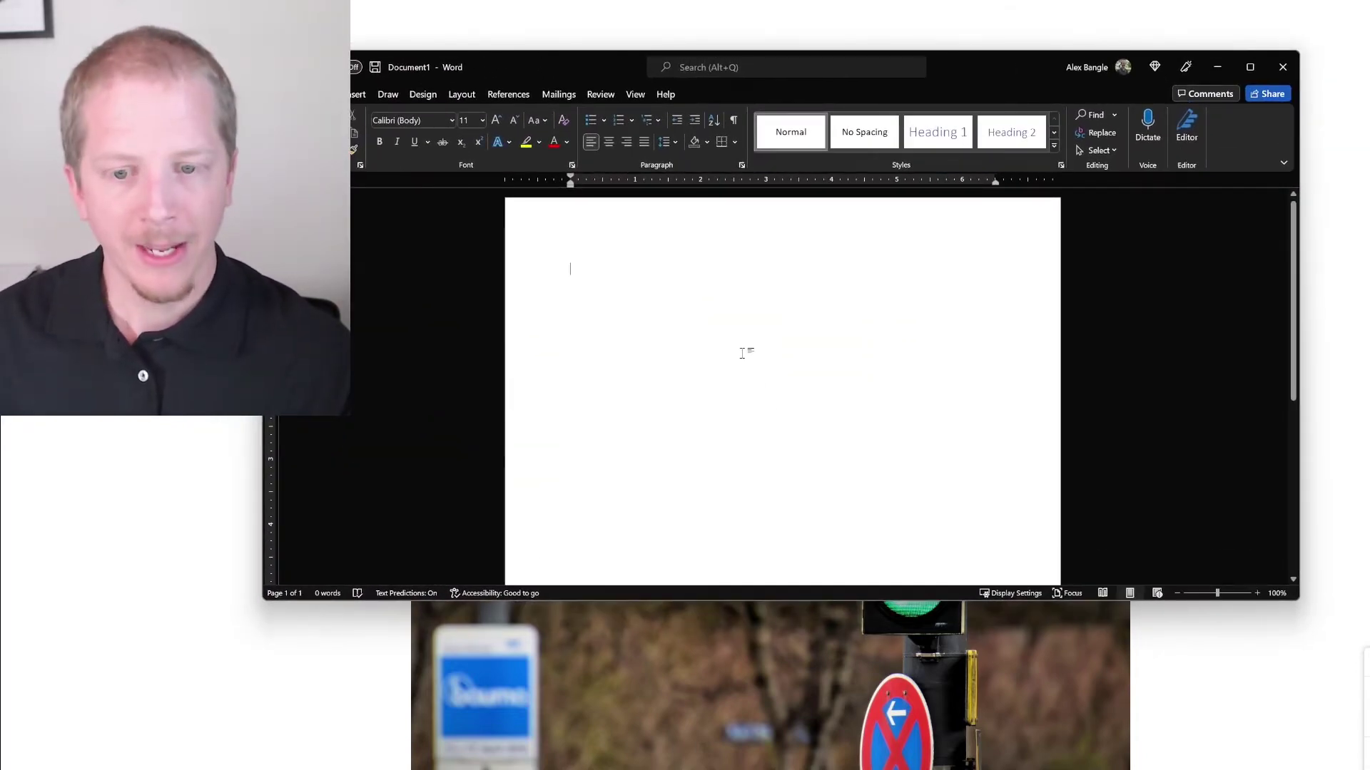
# Step: Paste the formatted article into Word, inspect the headline's font, then delete all the text
pyautogui.hotkey('ctrl', 'v')
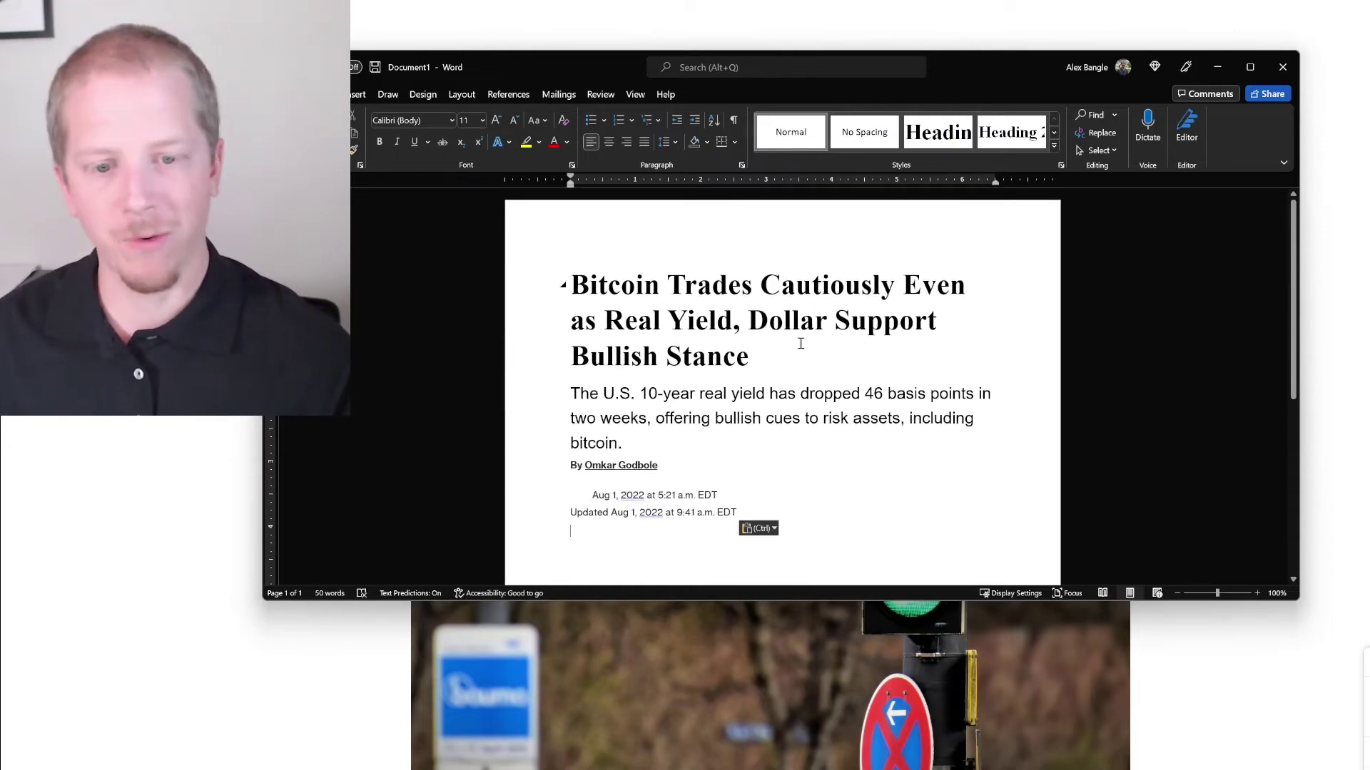
pyautogui.scroll(-1, 722, 381)
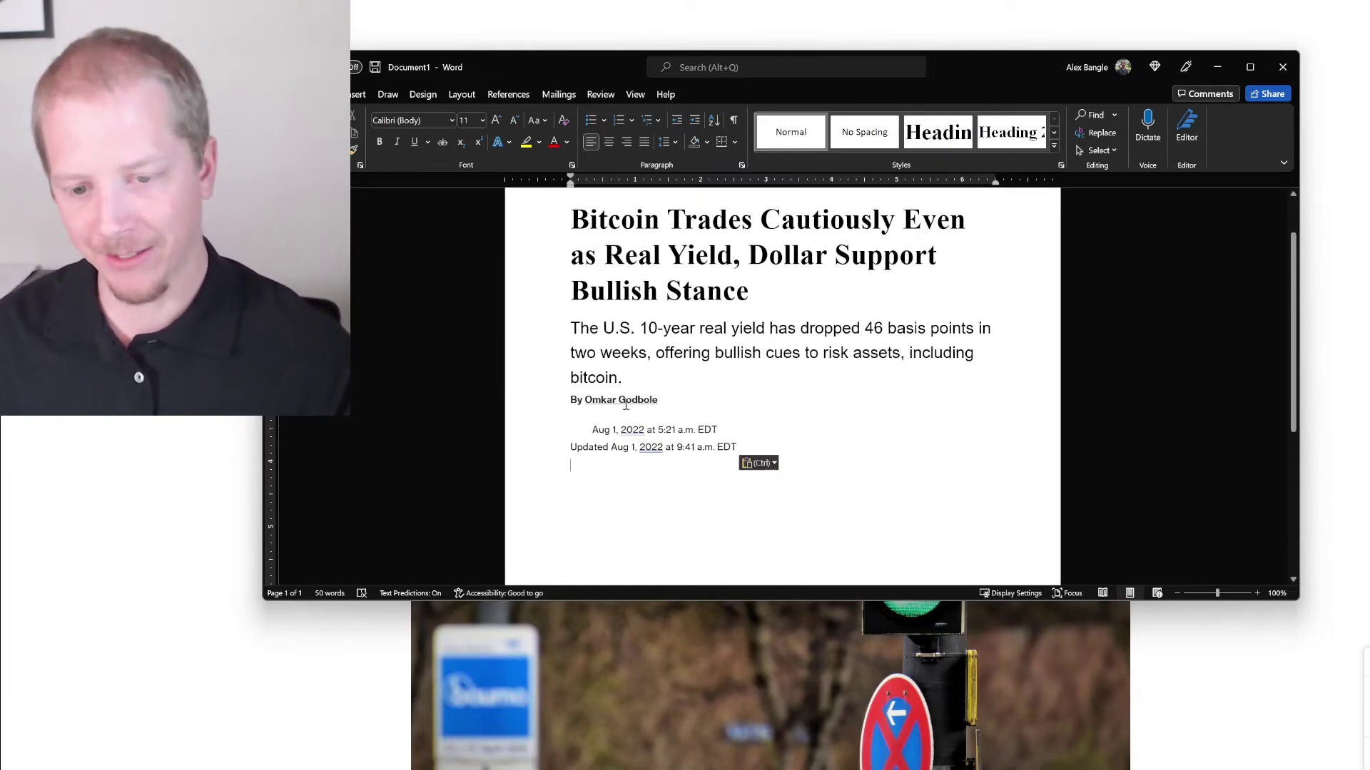
pyautogui.scroll(1, 754, 286)
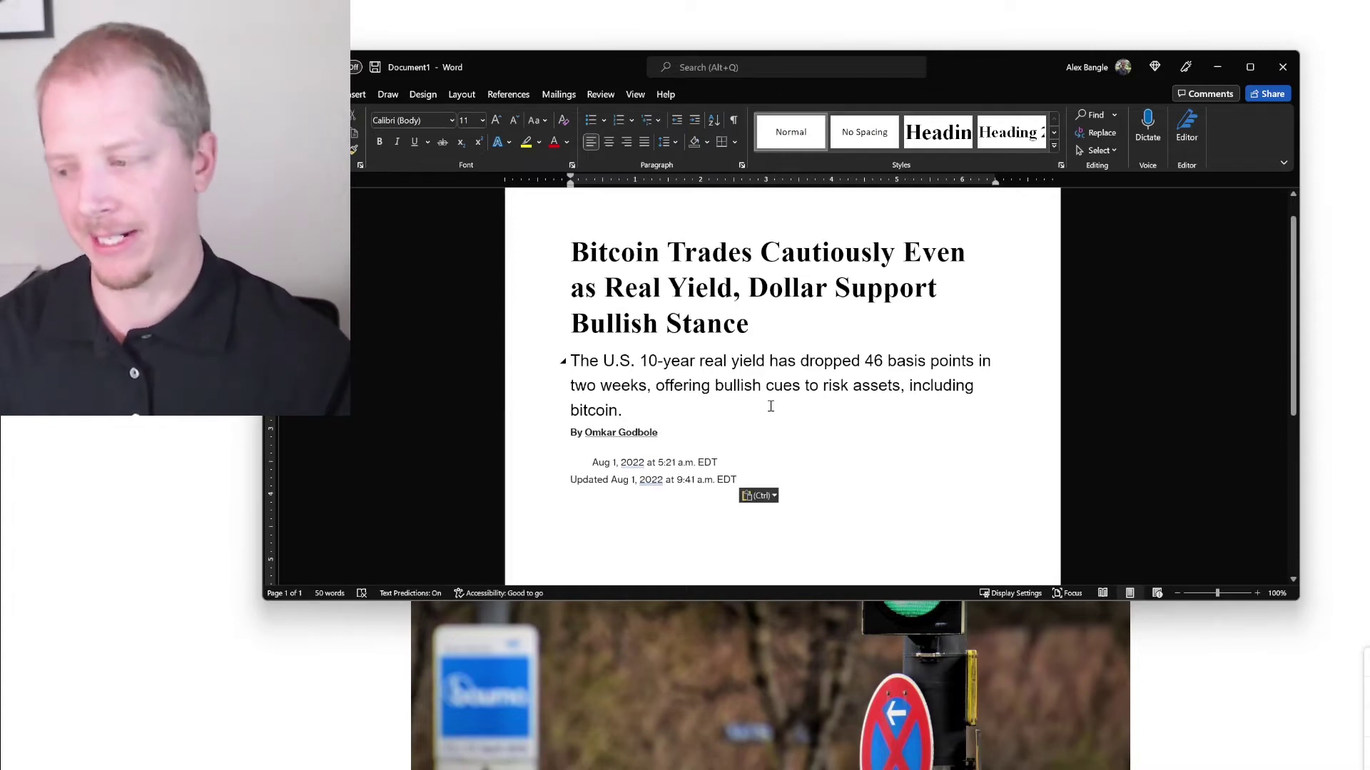
pyautogui.click(751, 329)
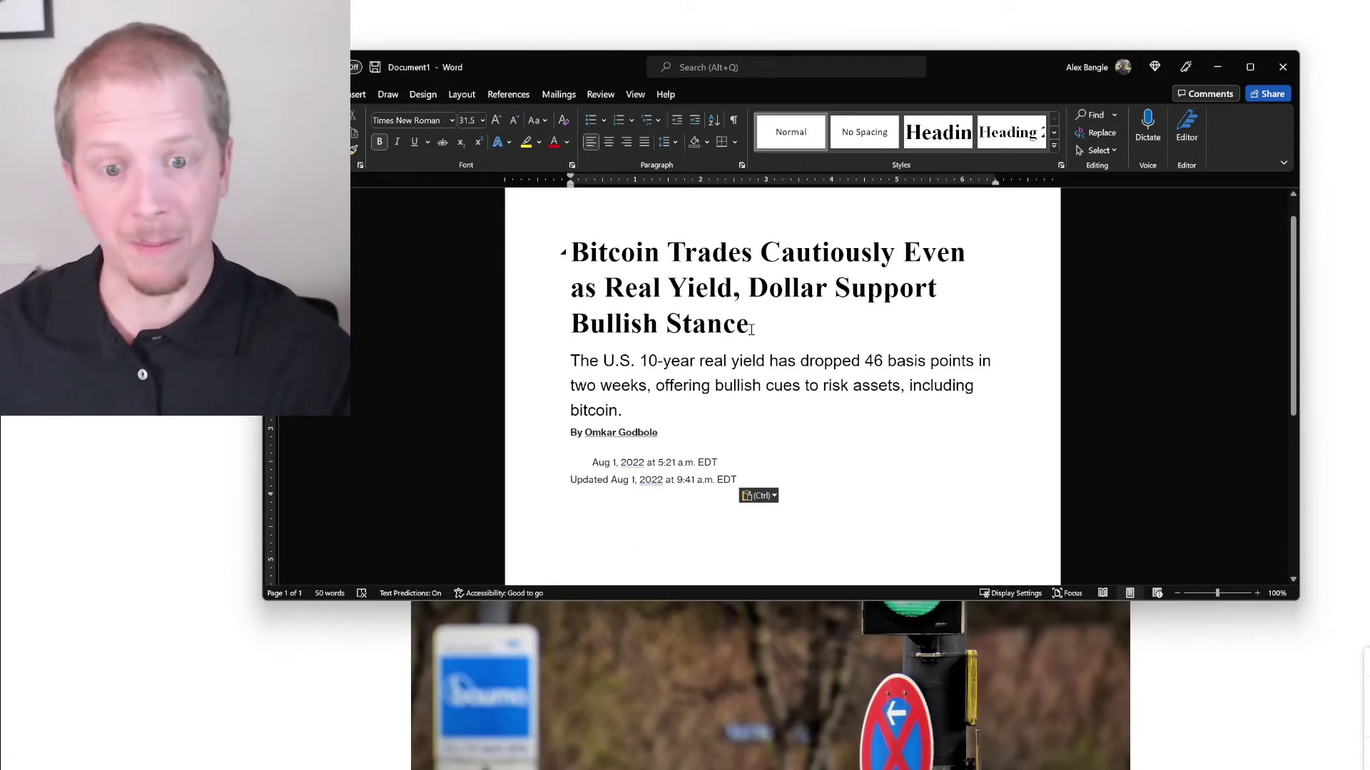
pyautogui.hotkey('ctrl', 'a')
pyautogui.press('BackSpace')
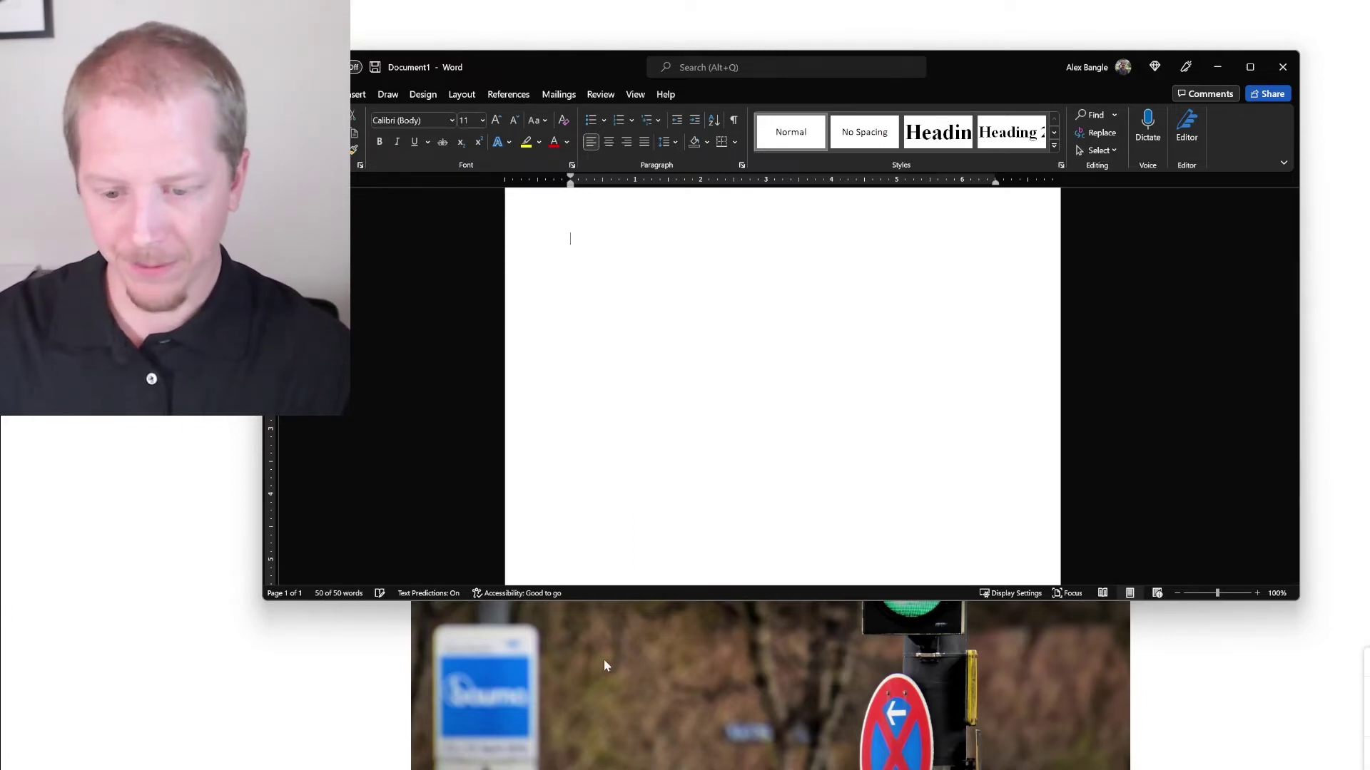
# Step: Bring Notepad forward, move it left, and cut out its existing text to empty it
pyautogui.moveTo(485, 767)
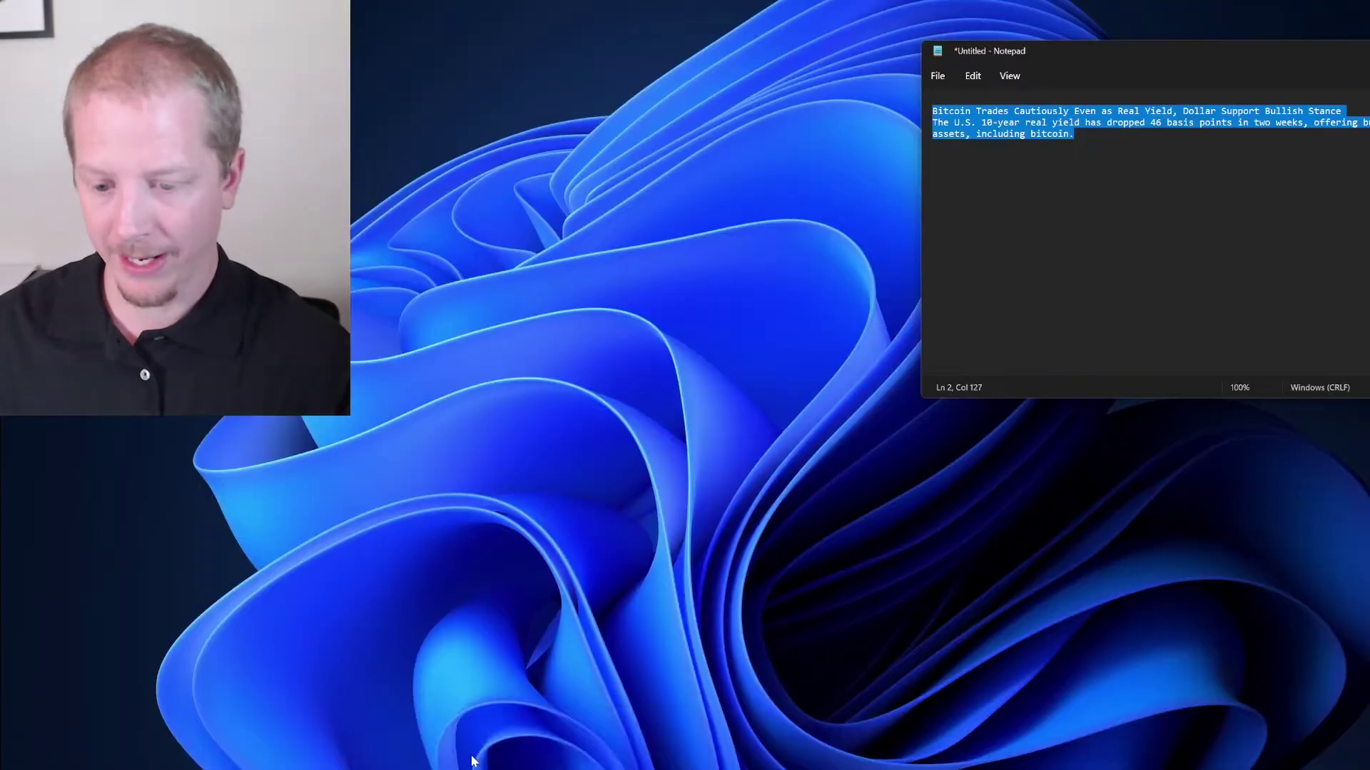
pyautogui.click(474, 761)
pyautogui.click(1079, 180)
pyautogui.moveTo(1128, 54); pyautogui.dragTo(952, 57)
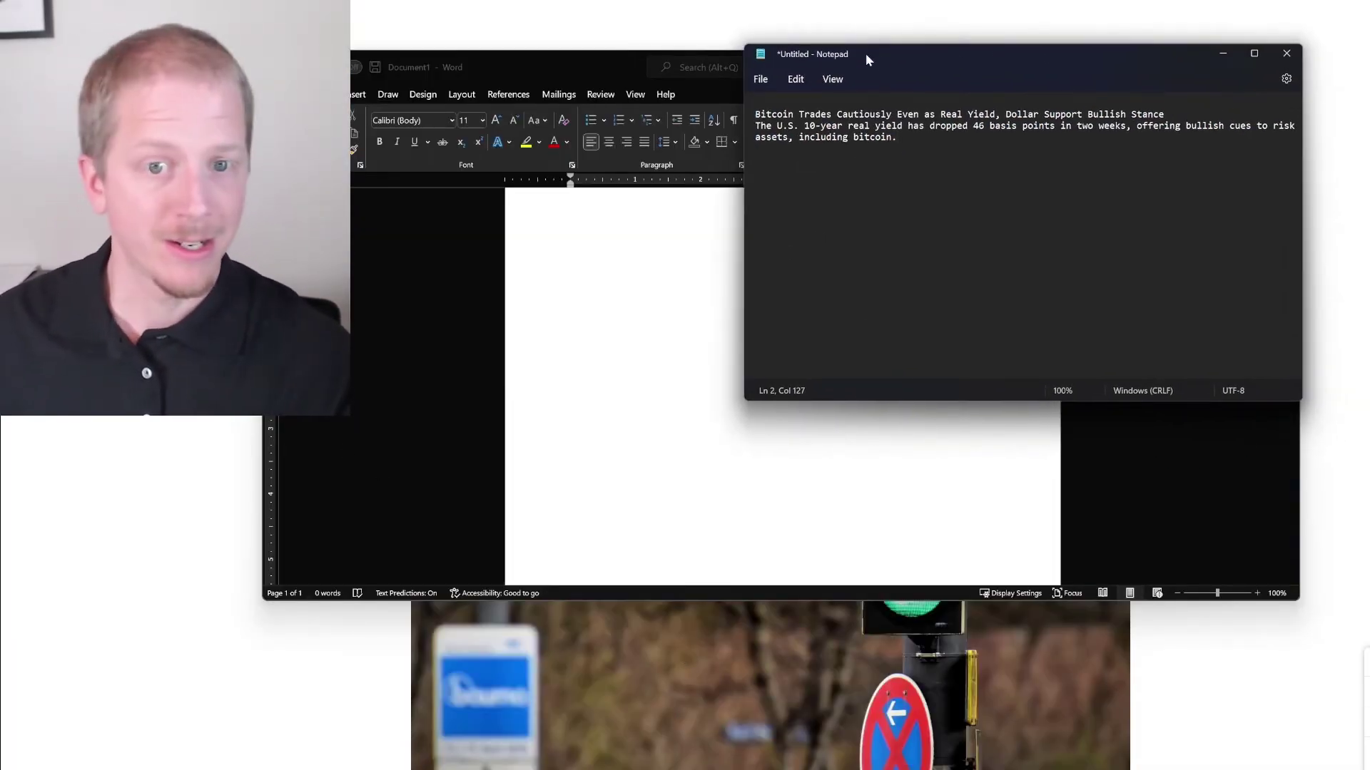
pyautogui.hotkey('ctrl', 'a')
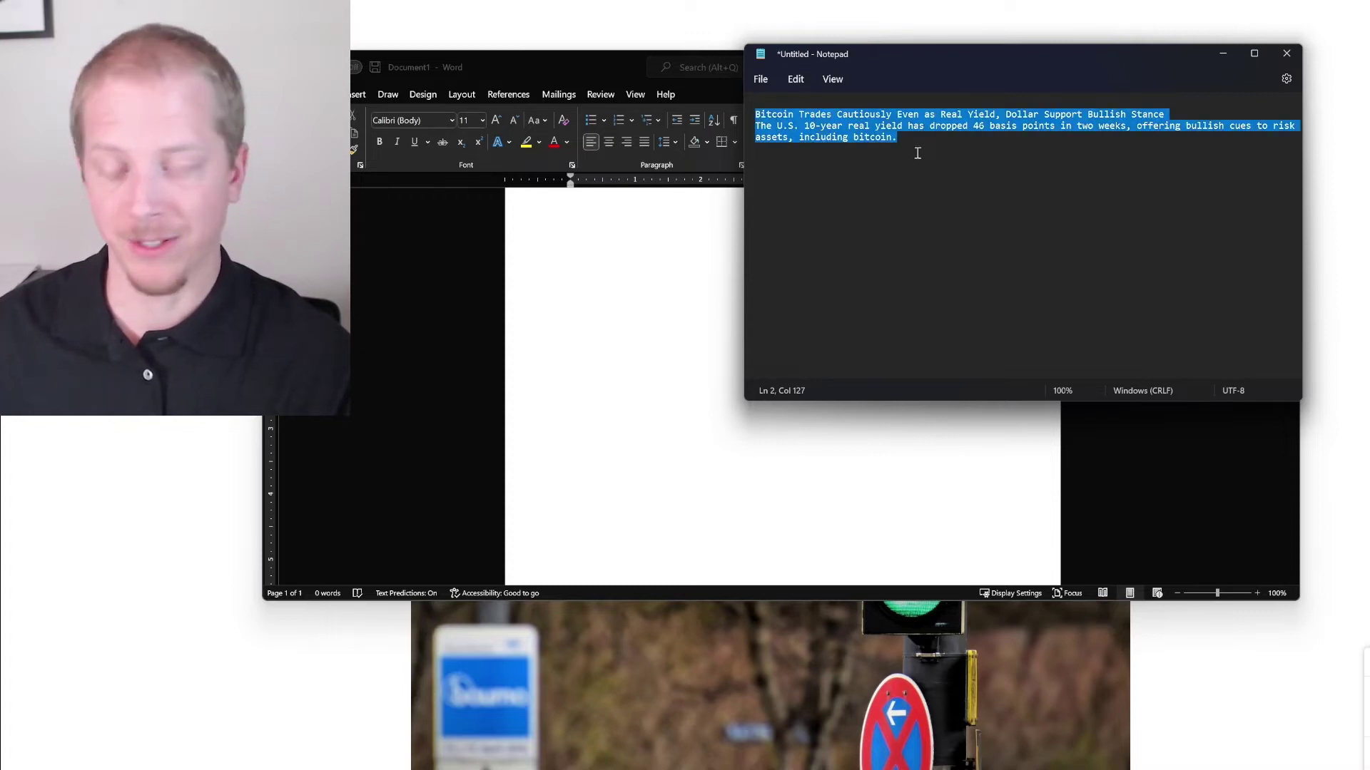
pyautogui.hotkey('ctrl', 'x')
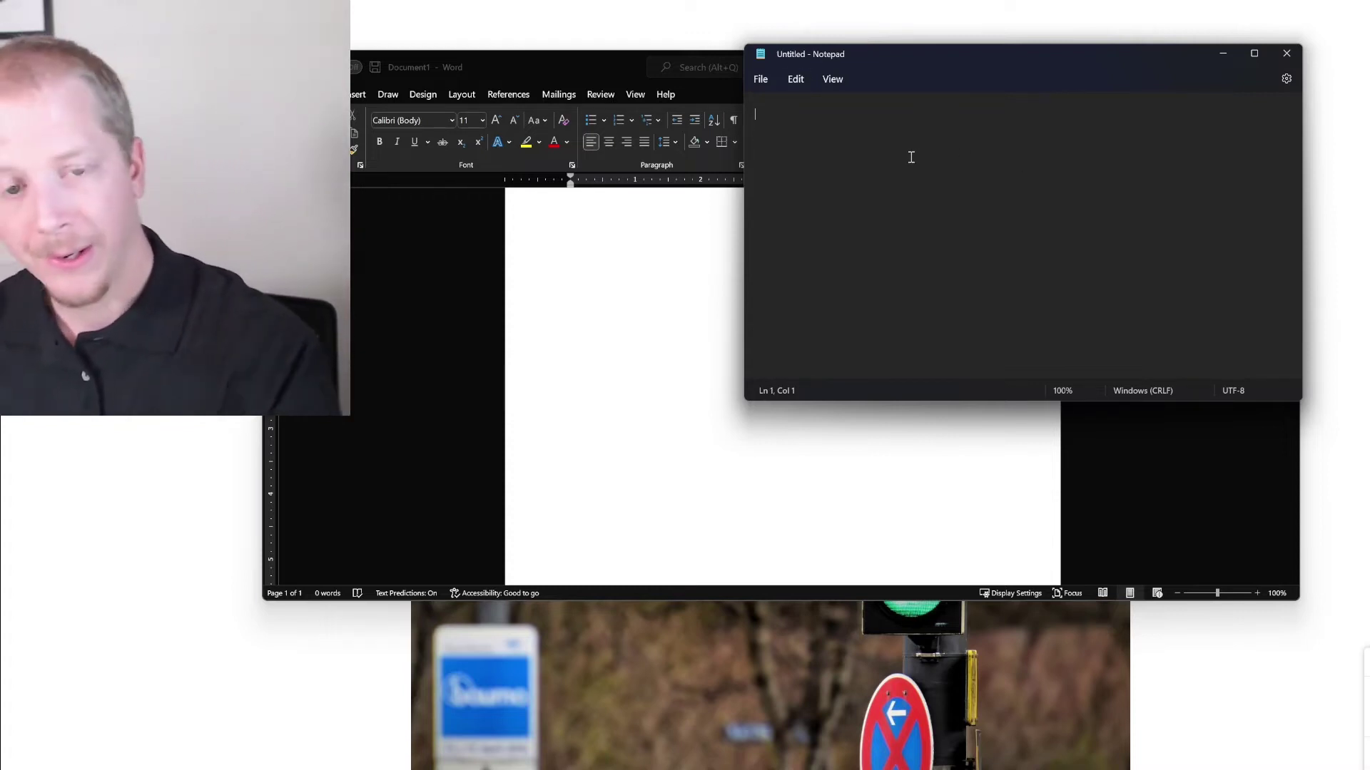
# Step: Paste the article into Notepad as plain text, select it all, and move the window aside
pyautogui.moveTo(978, 60); pyautogui.dragTo(948, 38)
pyautogui.hotkey('ctrl', 'v')
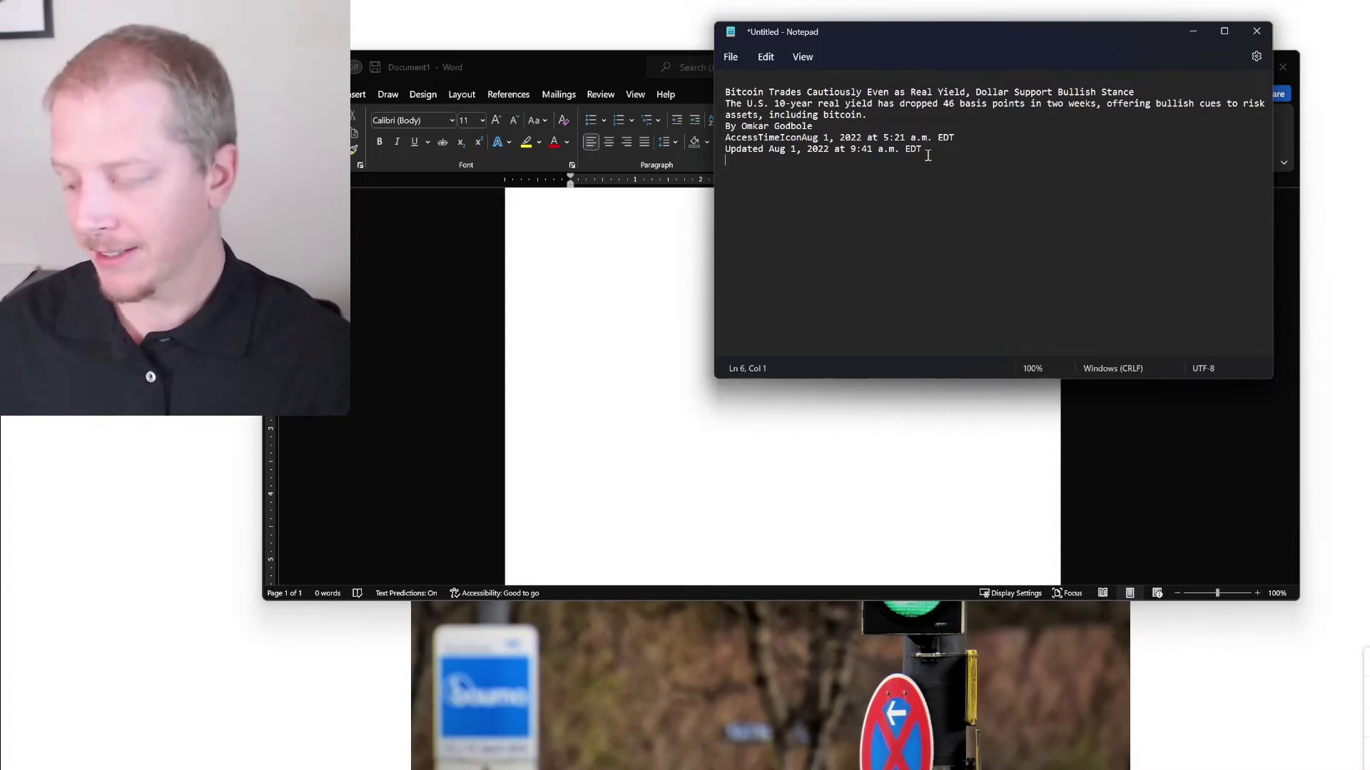
pyautogui.hotkey('ctrl', 'a')
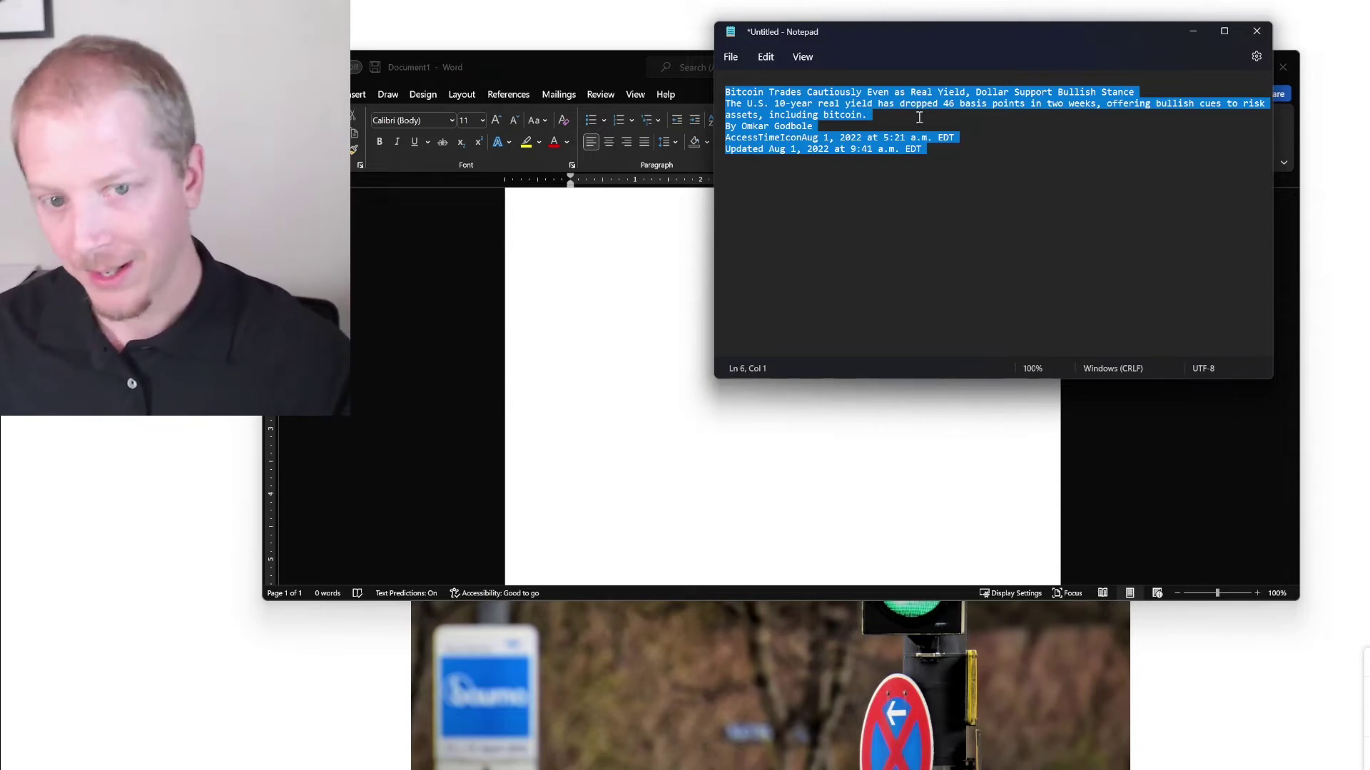
pyautogui.moveTo(958, 39); pyautogui.dragTo(1053, 25)
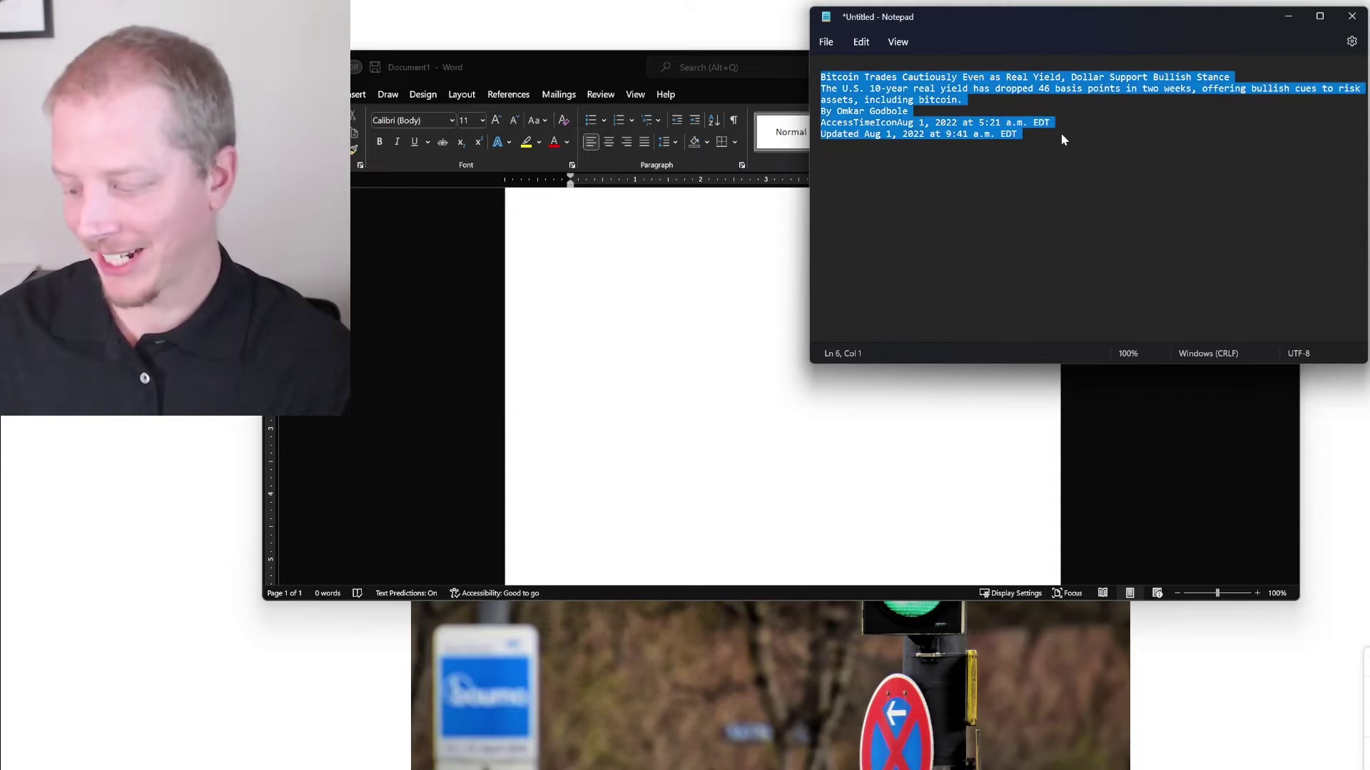
pyautogui.rightClick(943, 93)
# Step: Copy the selected Notepad text and paste it into the blank Word document as plain paragraphs
pyautogui.click(978, 156)
pyautogui.click(639, 260)
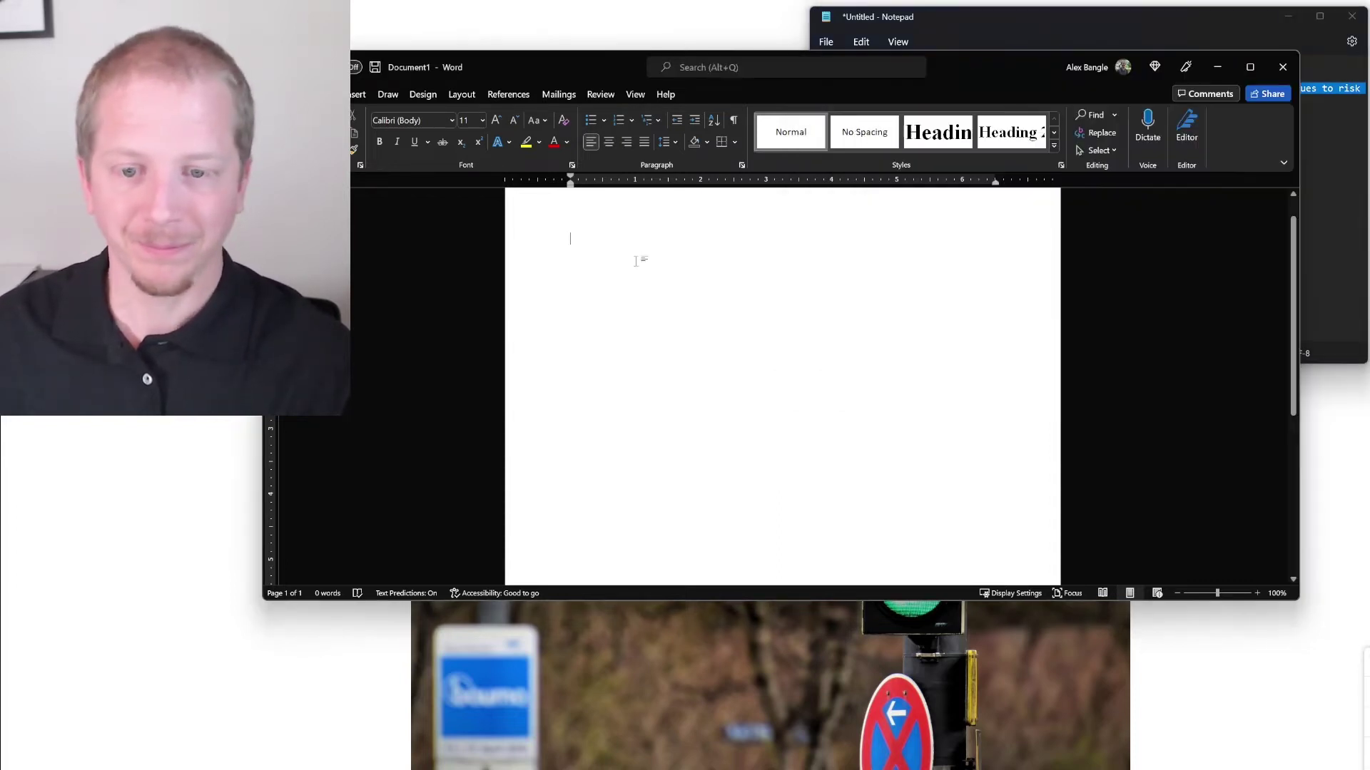
pyautogui.hotkey('ctrl', 'v')
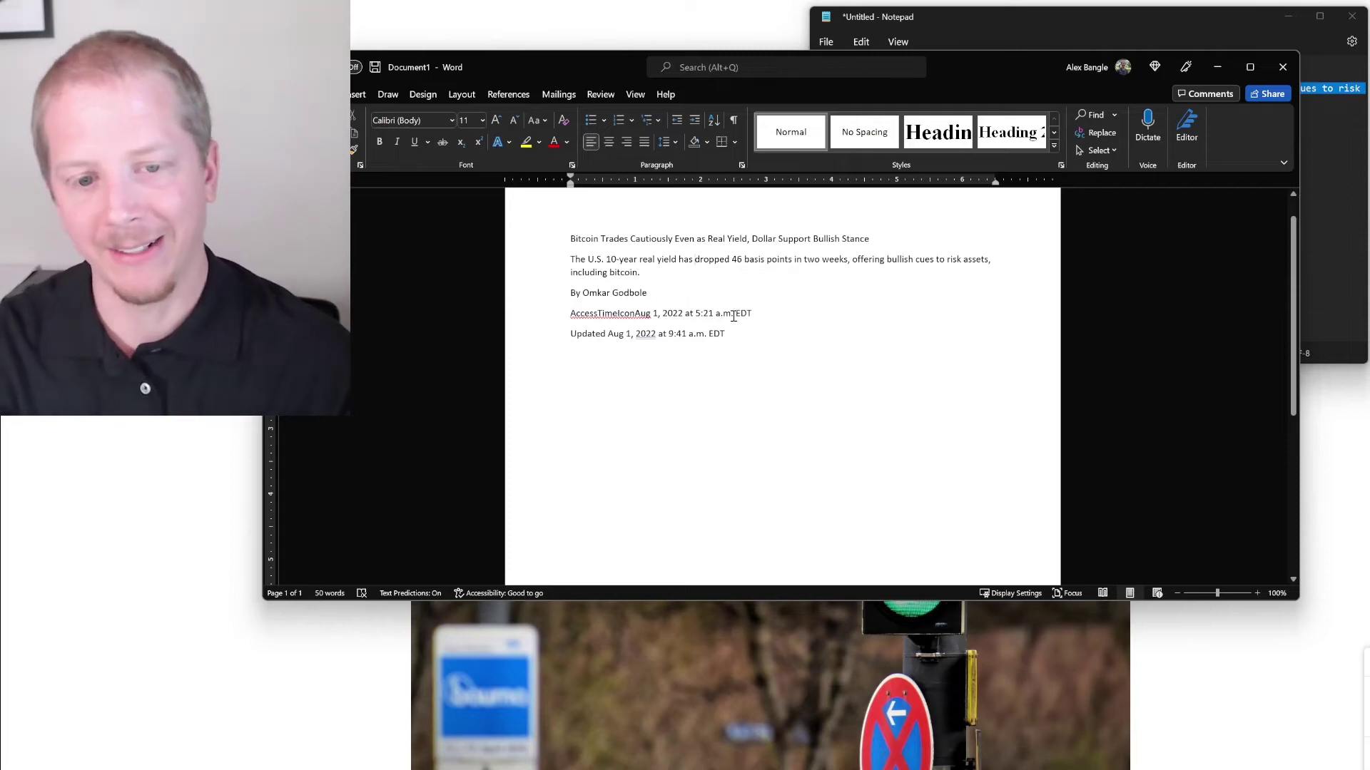
pyautogui.moveTo(983, 67); pyautogui.dragTo(940, 37)
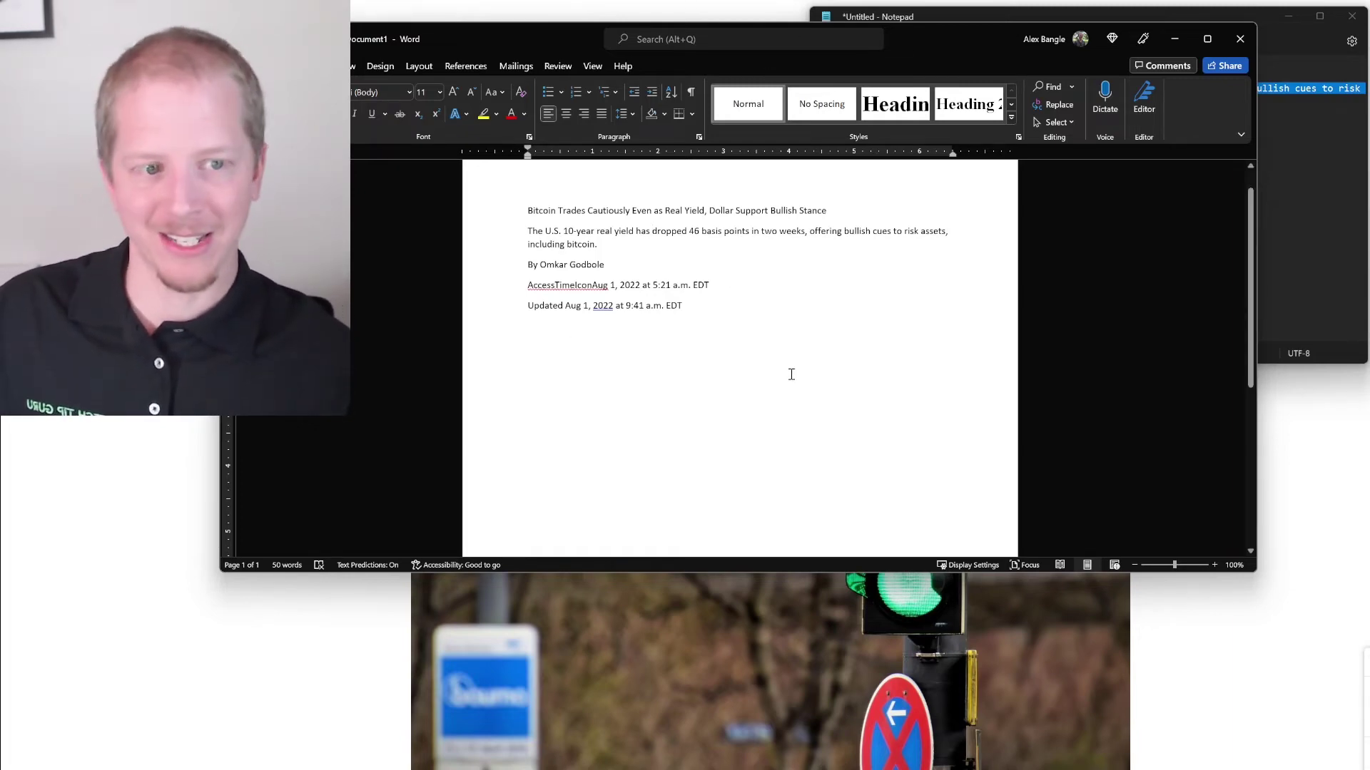
# Step: Switch back and forth between the Notepad and Word windows
pyautogui.click(1321, 161)
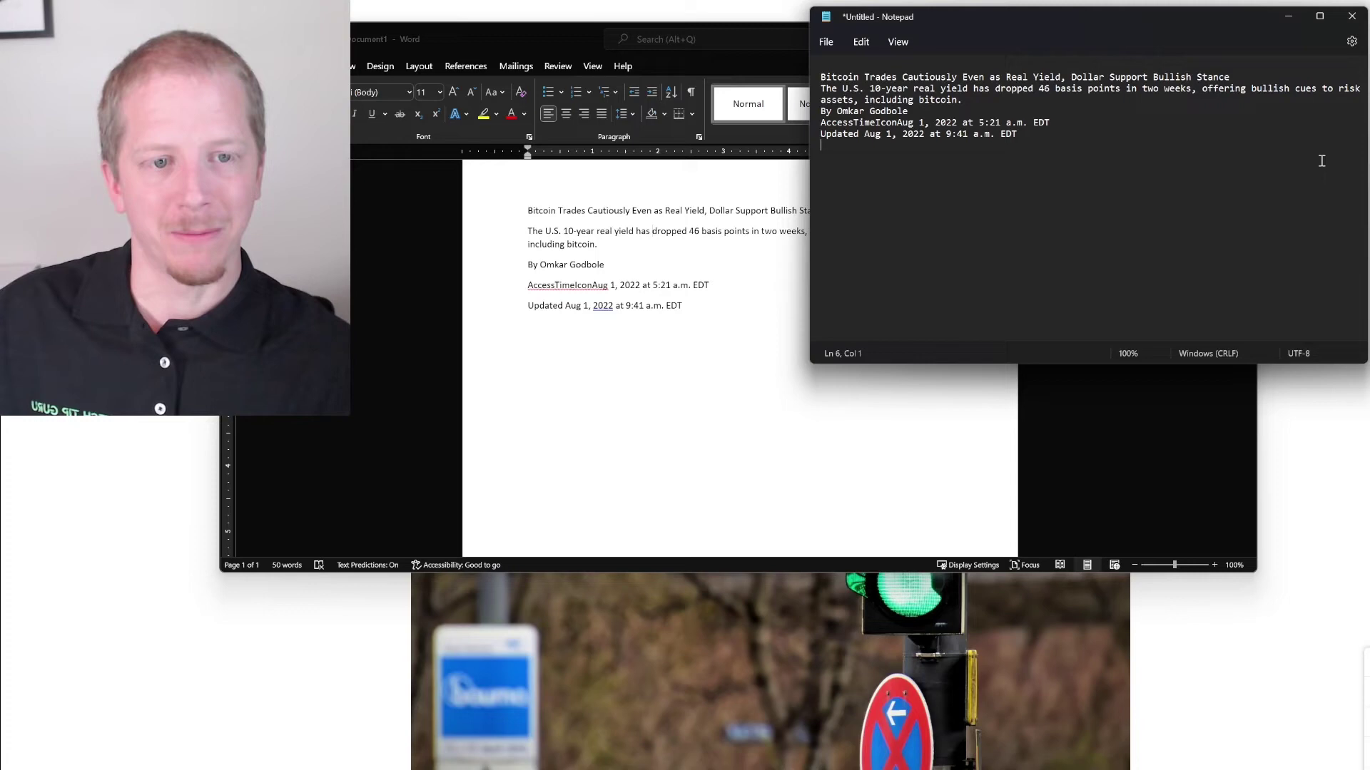
pyautogui.click(619, 268)
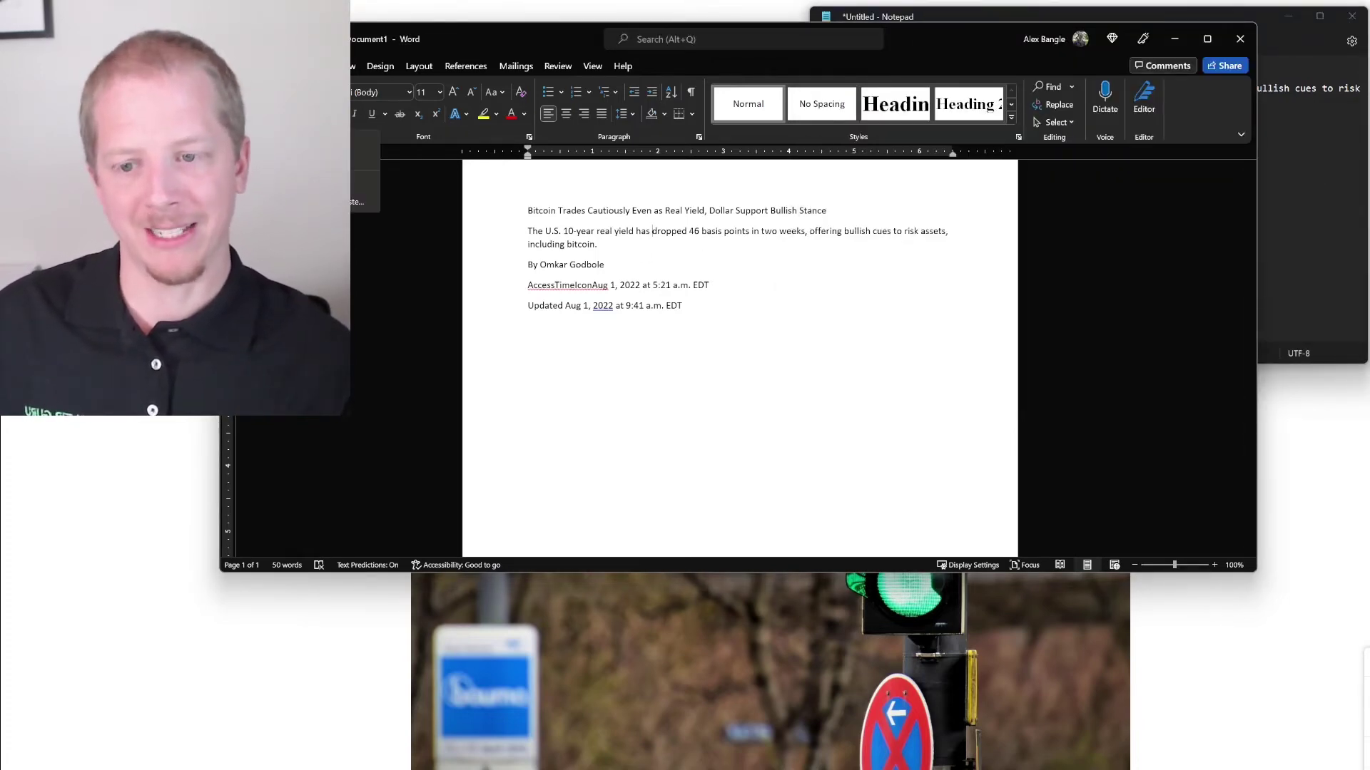
pyautogui.hotkey('alt', 'Tab')
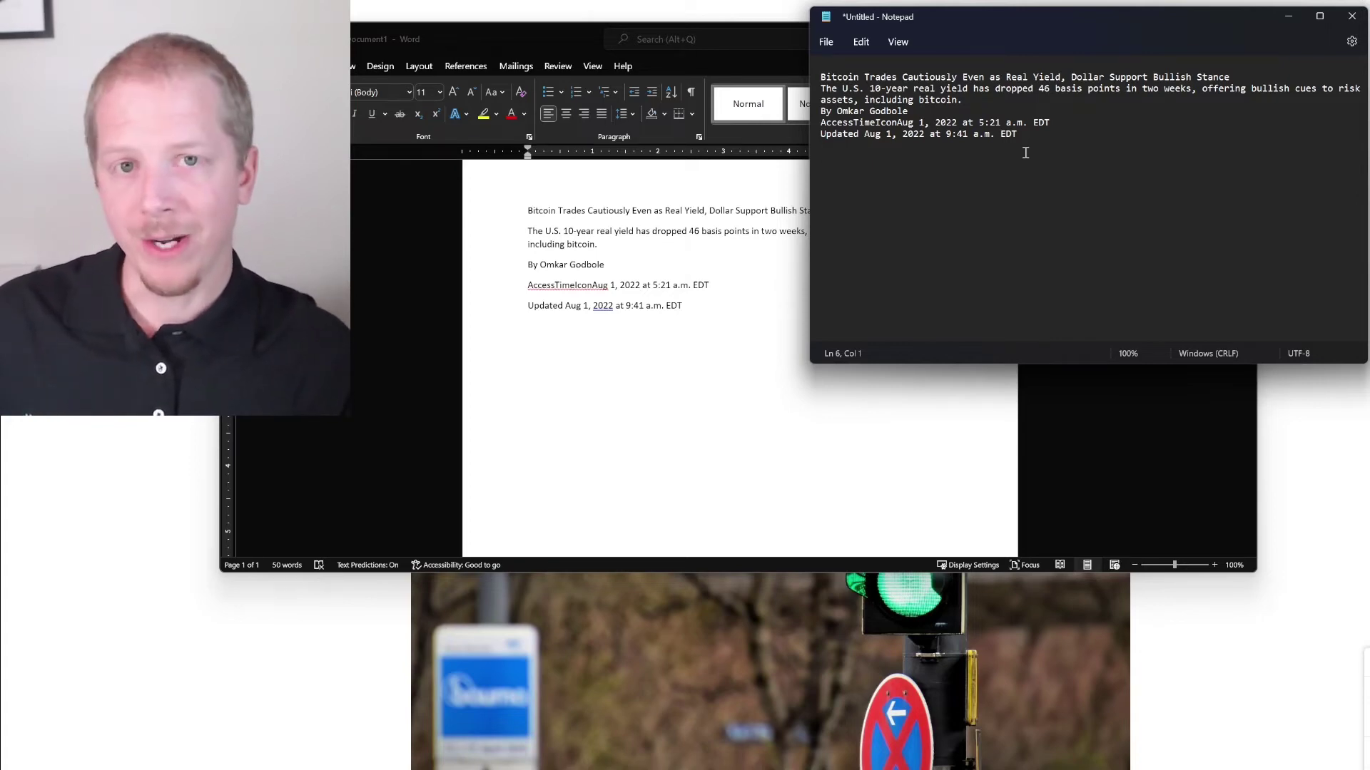
pyautogui.press('super+Tab')
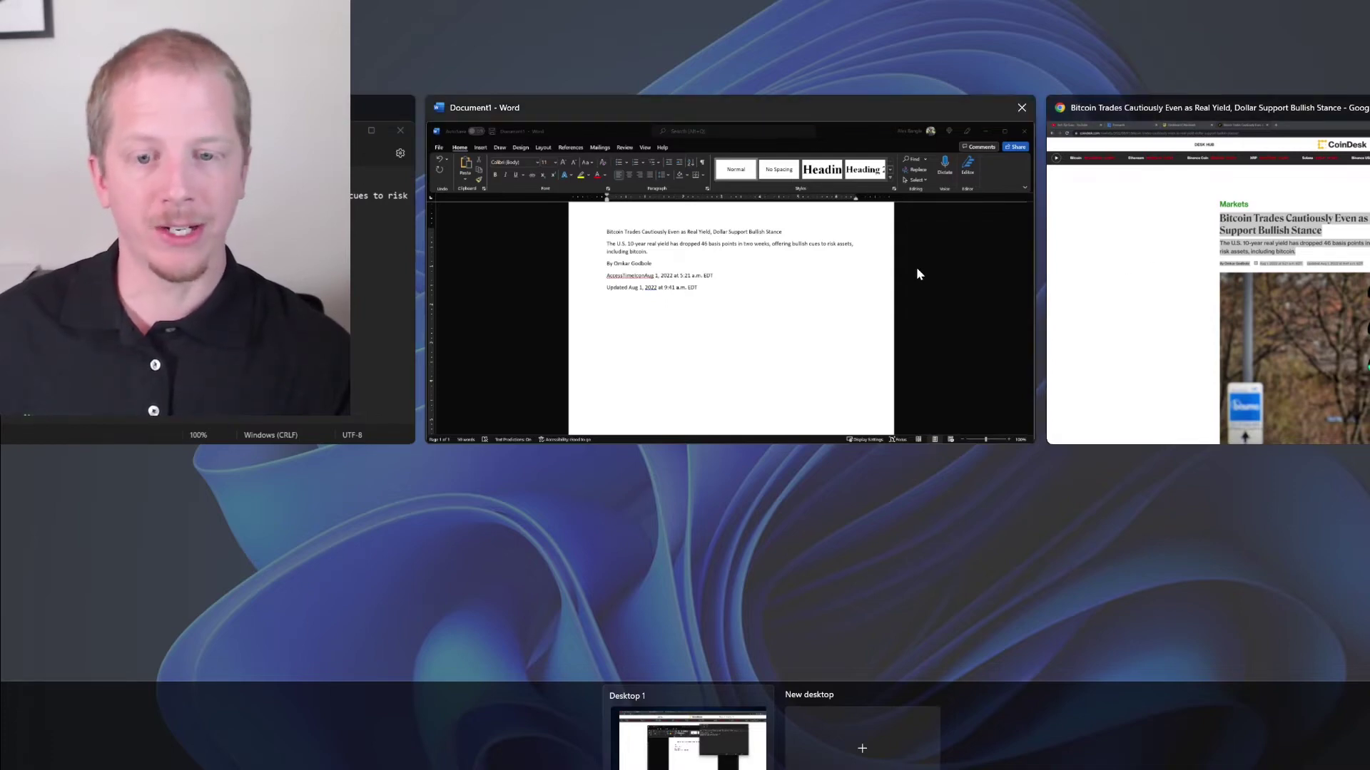
# Step: Pick the Word thumbnail in Task View and place the cursor in the second paragraph
pyautogui.click(852, 325)
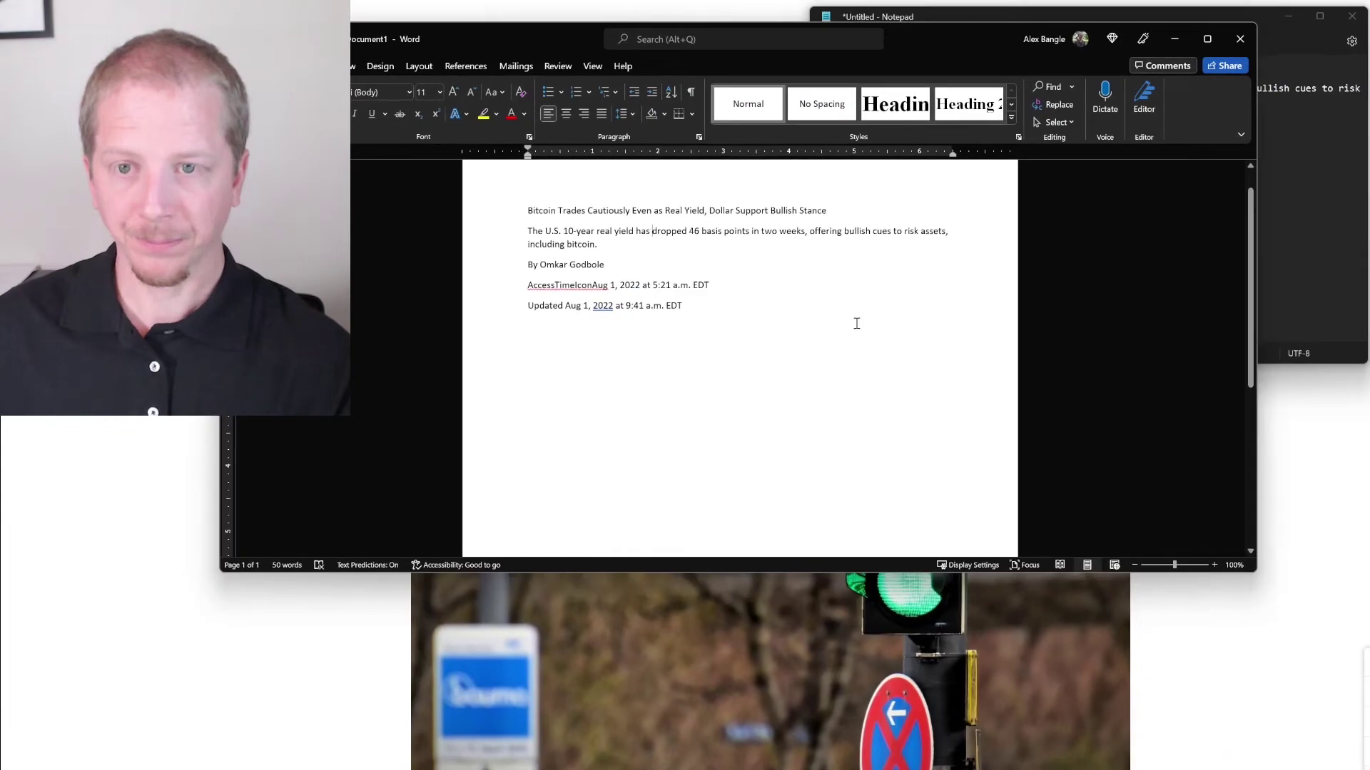
pyautogui.click(651, 231)
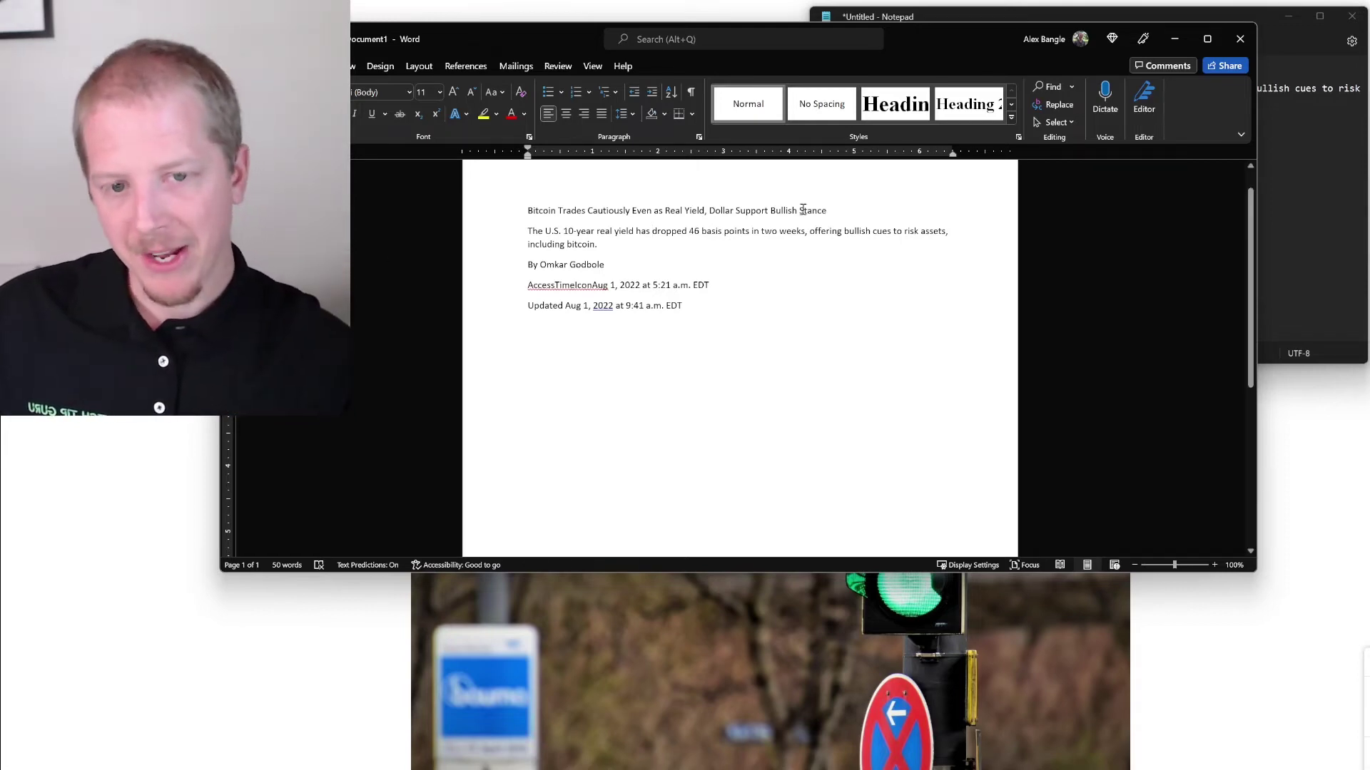
# Step: Search the Start menu for 'notepad' and pin the Notepad app to the taskbar
pyautogui.moveTo(520, 769)
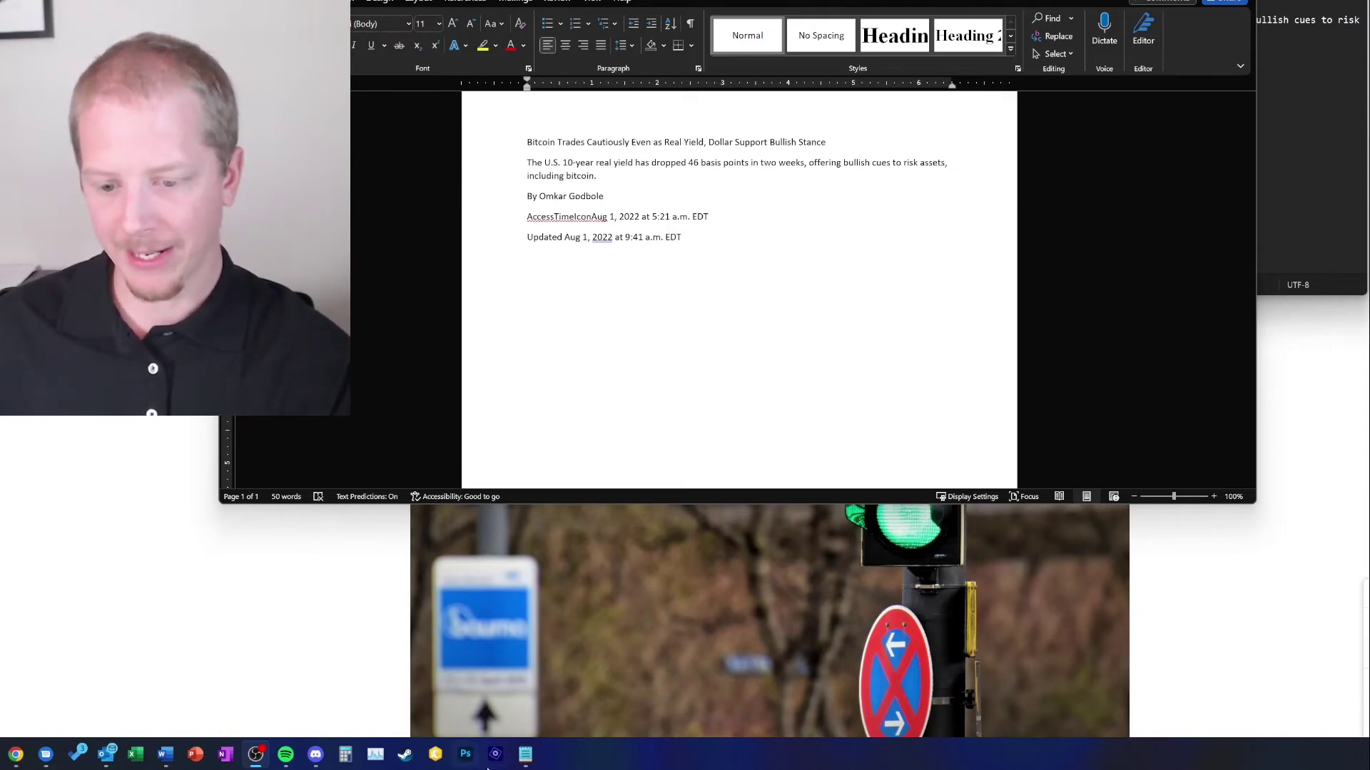
pyautogui.press('super')
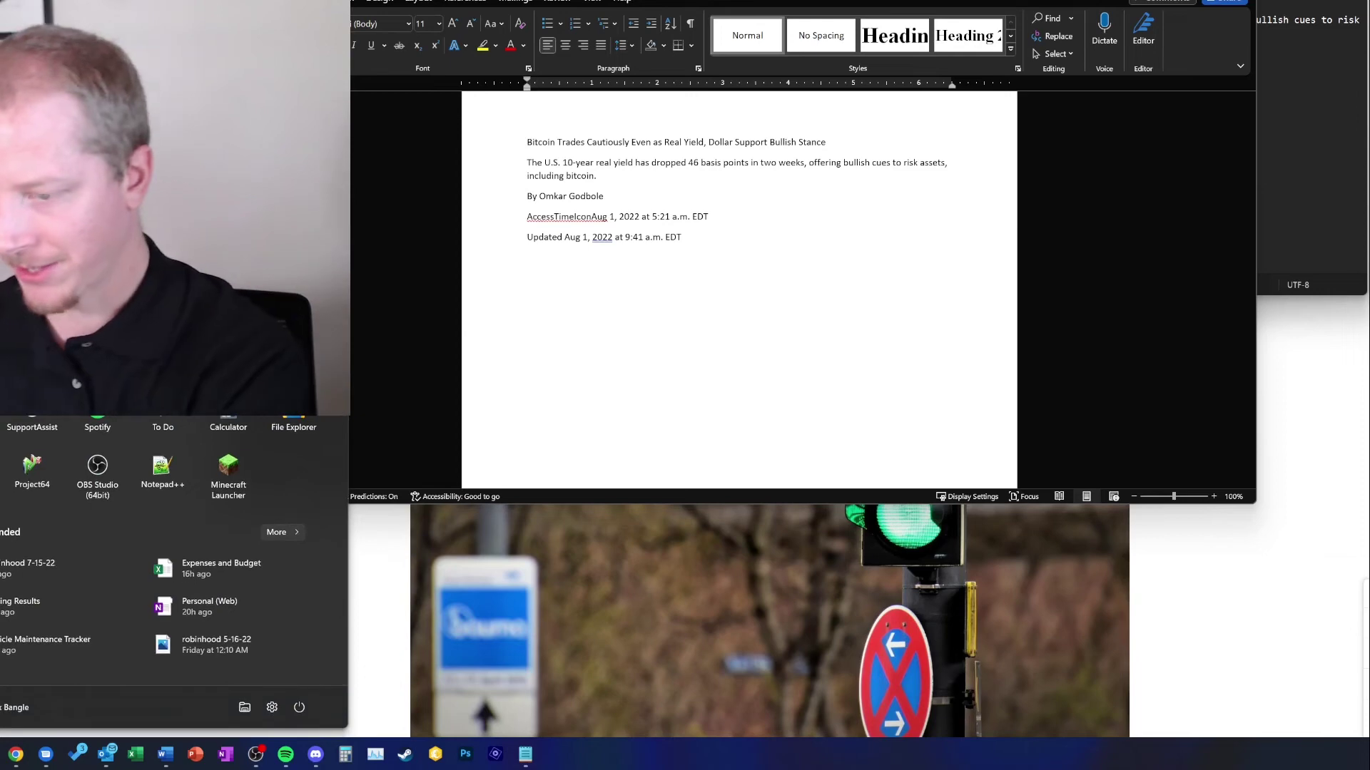
pyautogui.write('notepad')
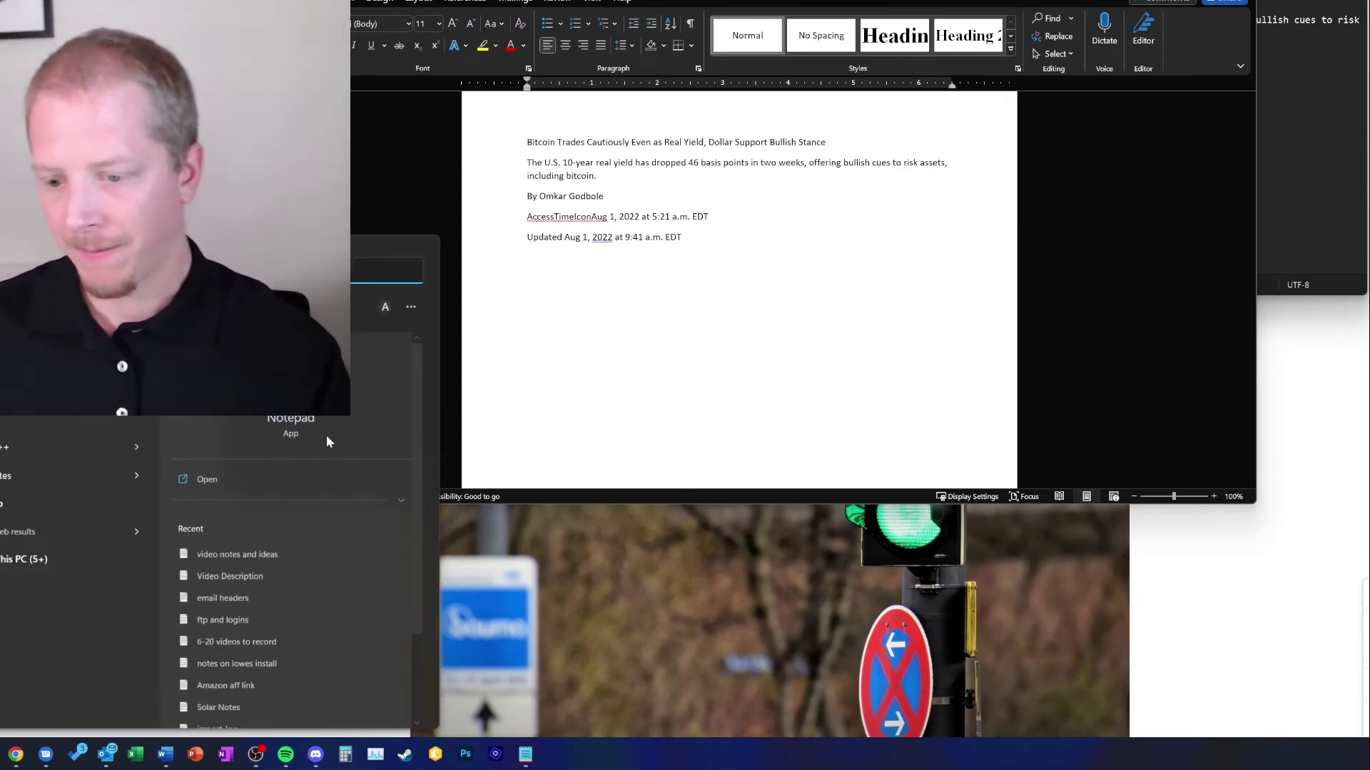
pyautogui.hotkey('shift', 'F10')
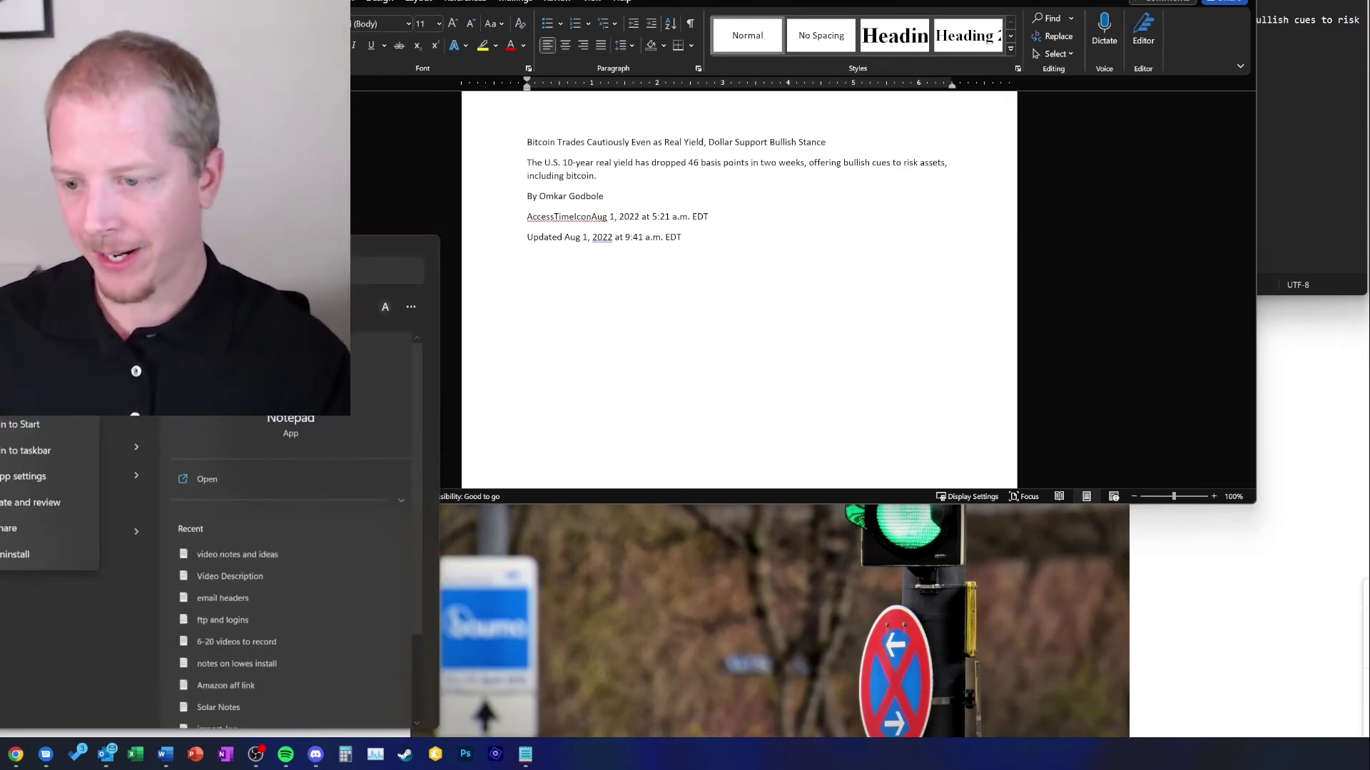
pyautogui.click(50, 456)
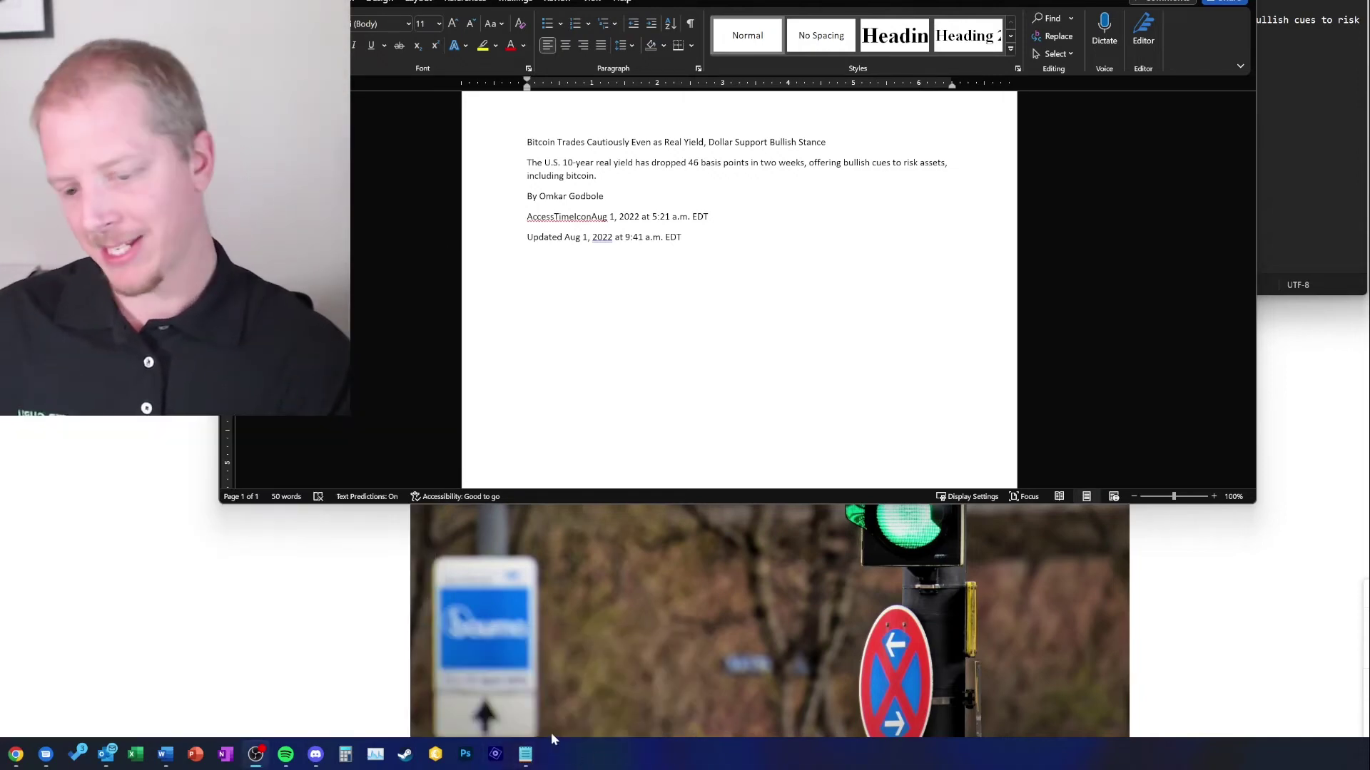
# Step: Pin 'video notes and ideas' in Notepad's taskbar jump list, then return to the Word document
pyautogui.moveTo(529, 758)
pyautogui.rightClick(529, 758)
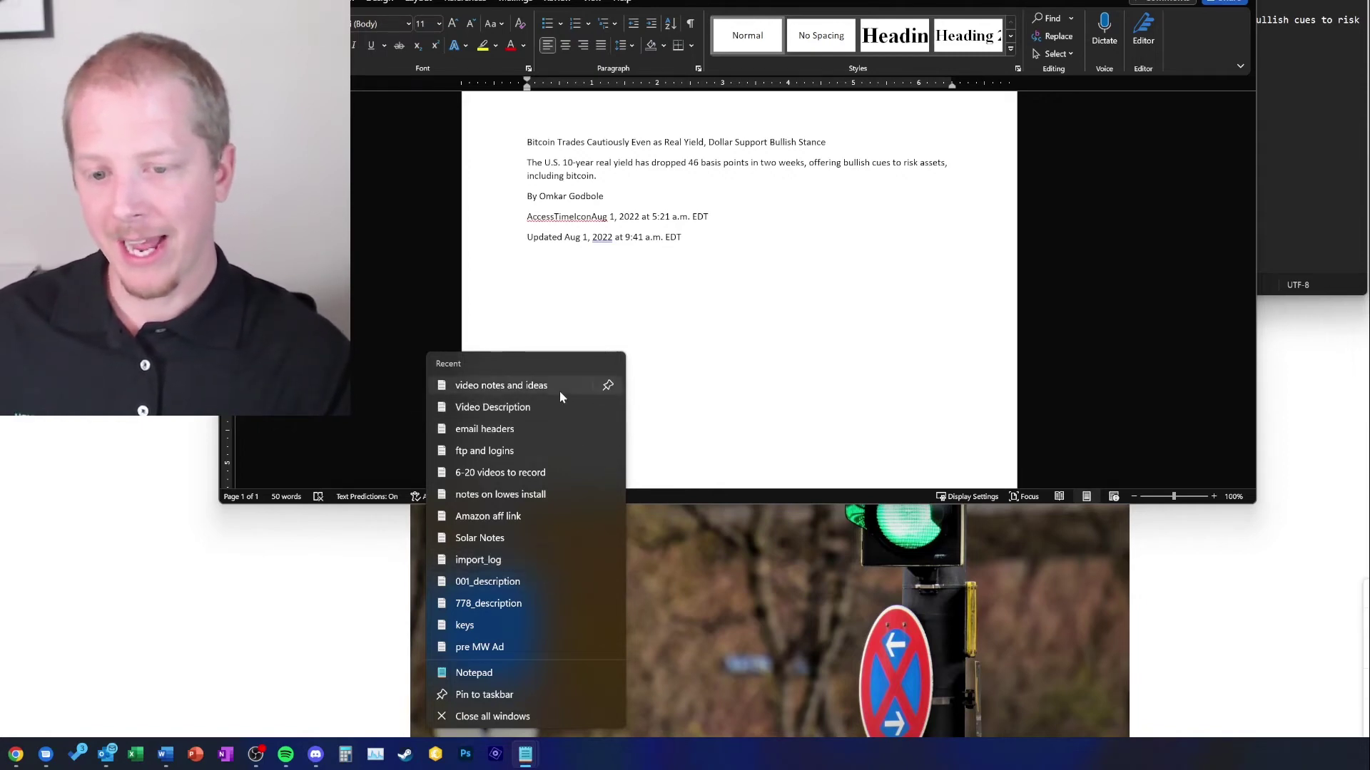
pyautogui.click(607, 385)
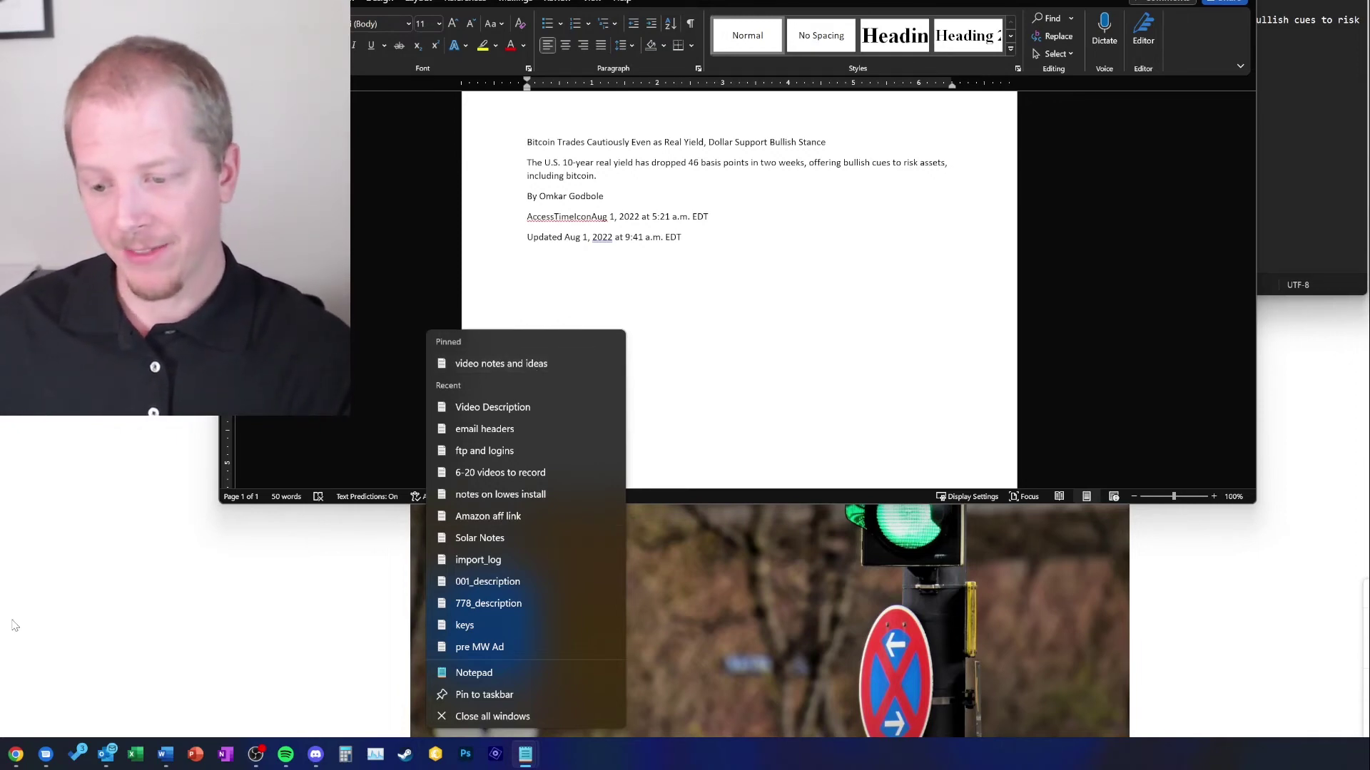
pyautogui.click(141, 759)
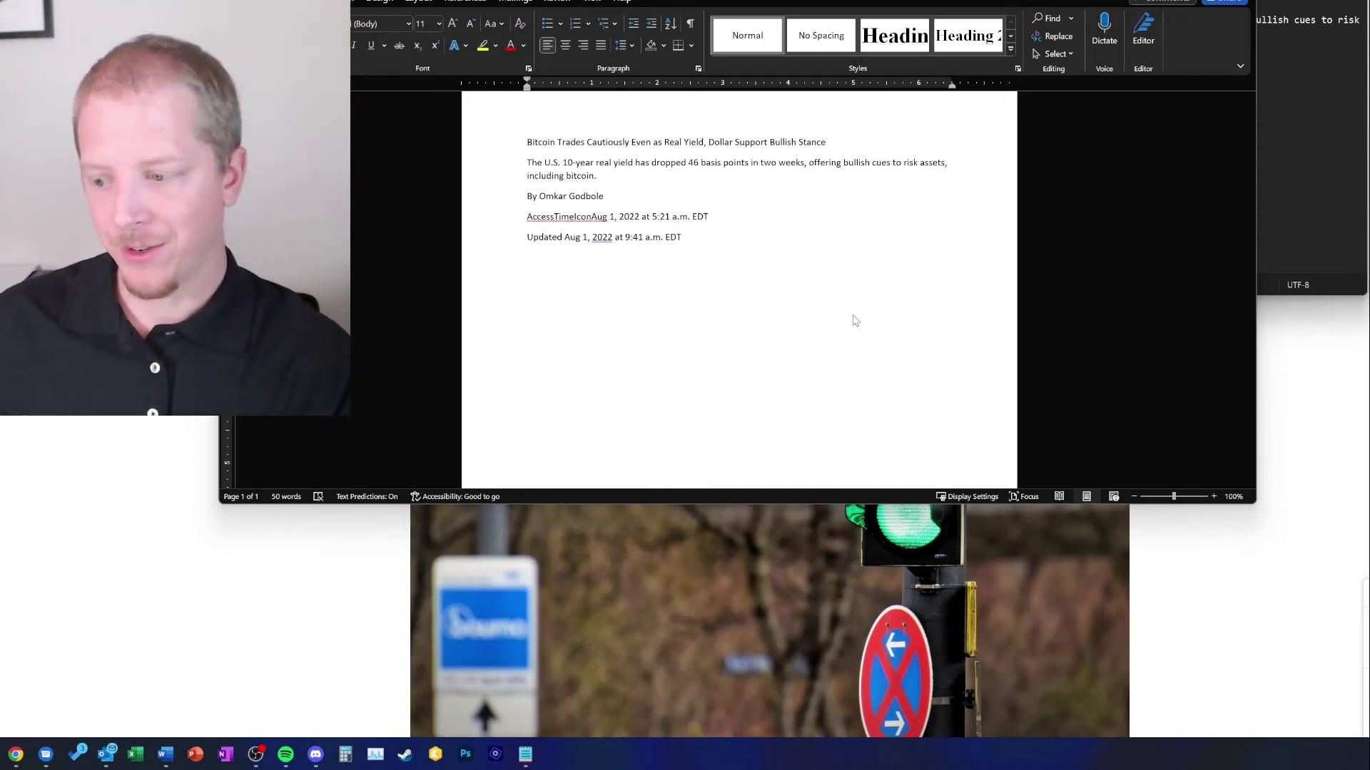
pyautogui.click(854, 199)
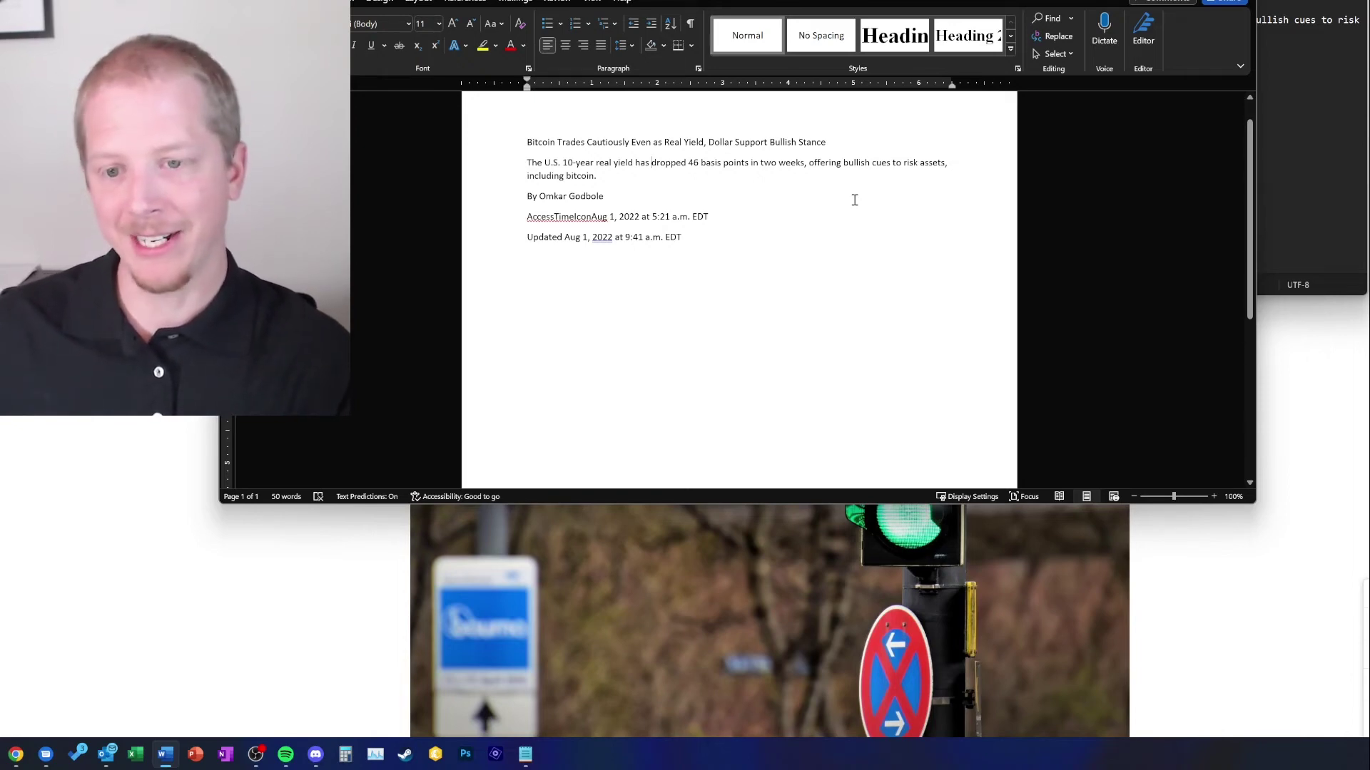
# Step: Hide all windows to show the desktop, restore them, and switch to the Chrome article
pyautogui.hotkey('ctrl', 'shift', 't')
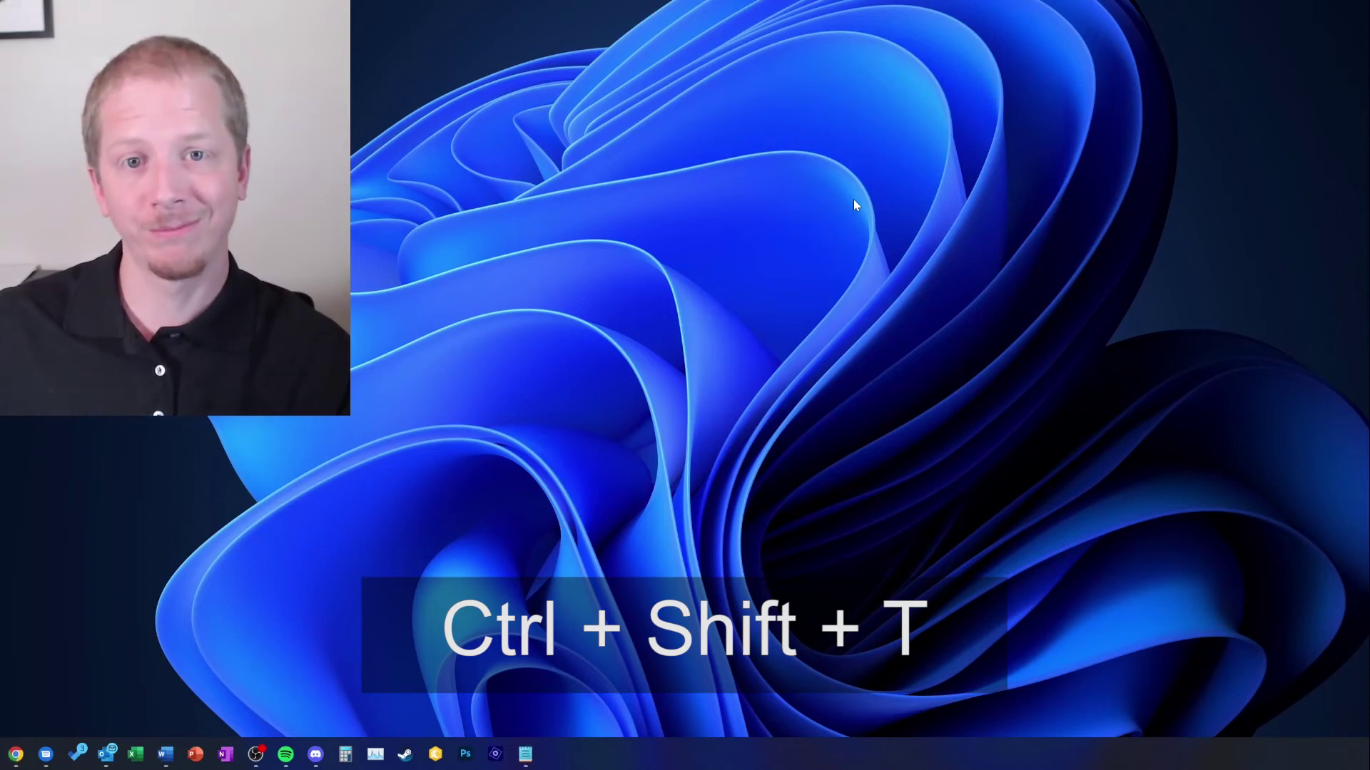
pyautogui.hotkey('ctrl', 'shift', 't')
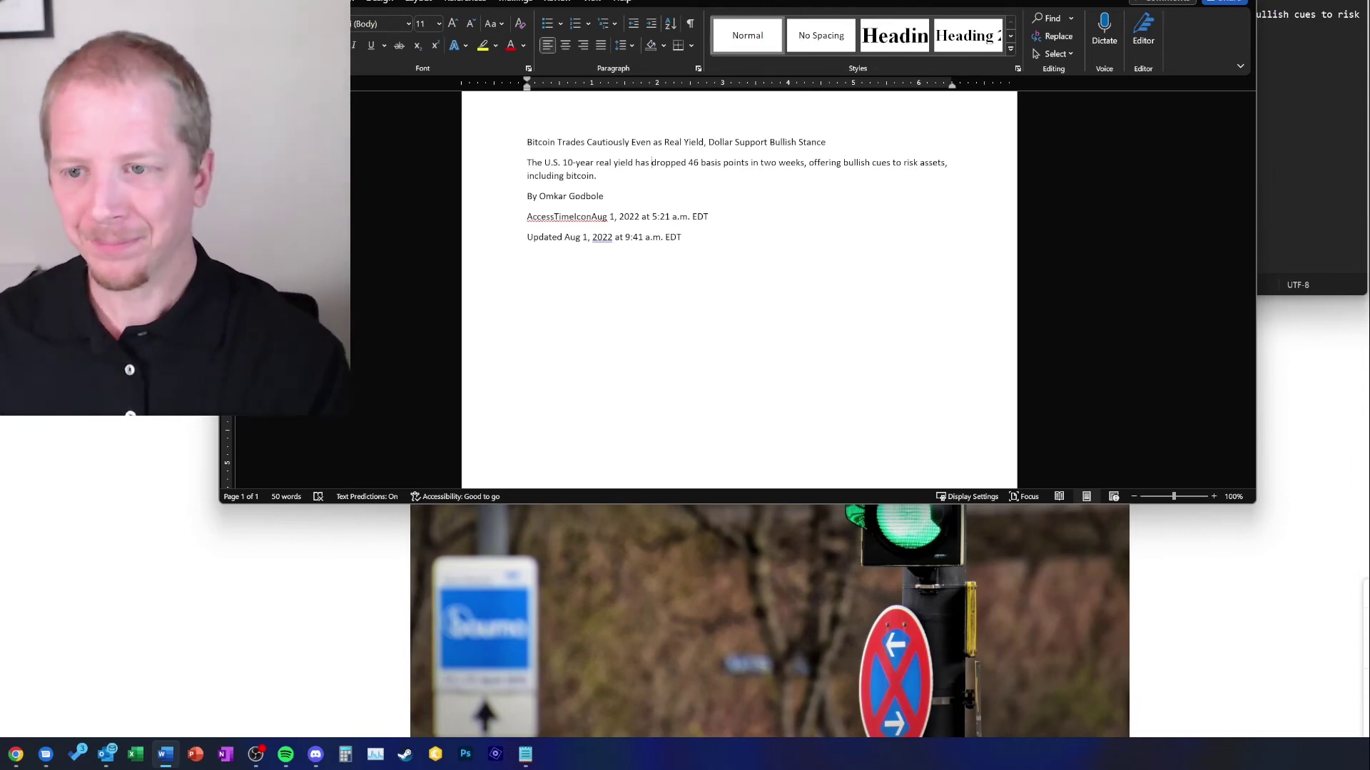
pyautogui.hotkey('alt', 'Tab')
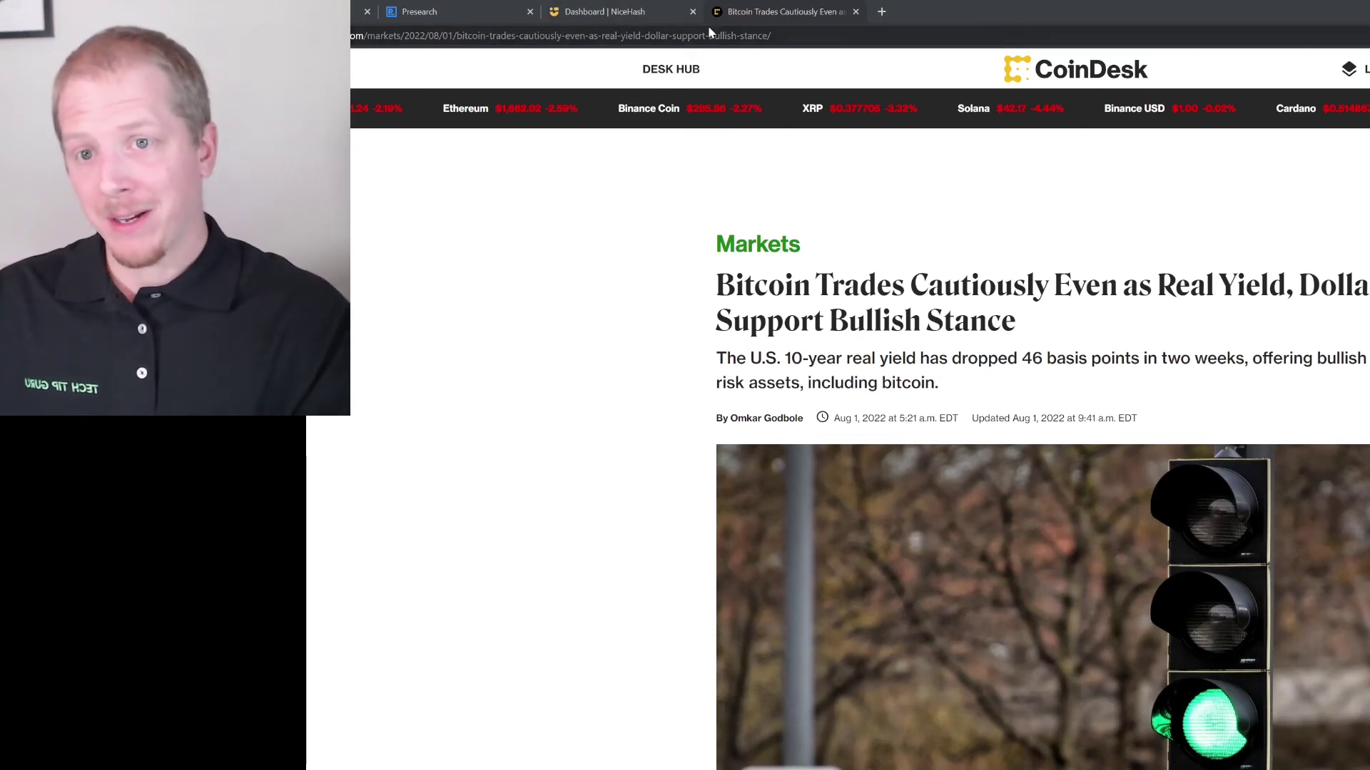
# Step: Close the CoinDesk and NiceHash tabs, then reopen the last closed Presearch tab
pyautogui.middleClick(788, 16)
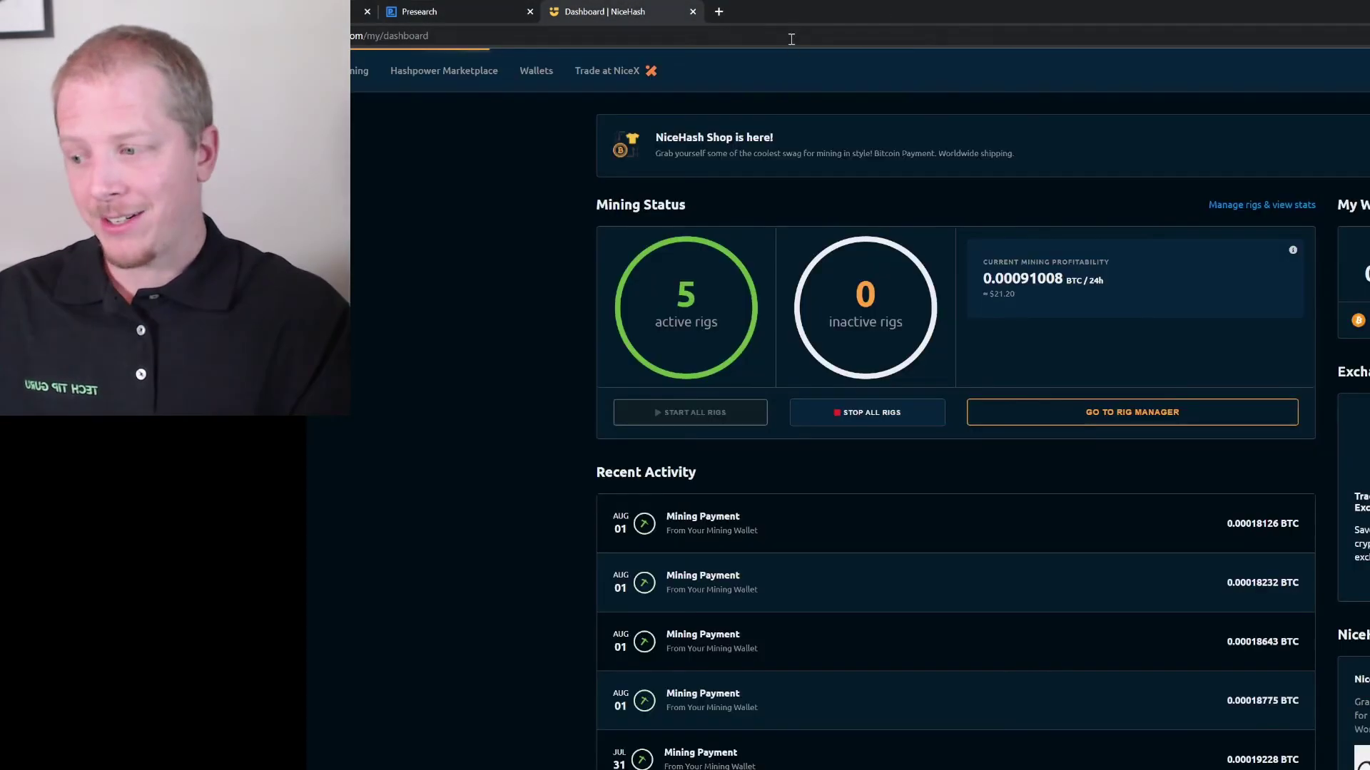
pyautogui.middleClick(610, 11)
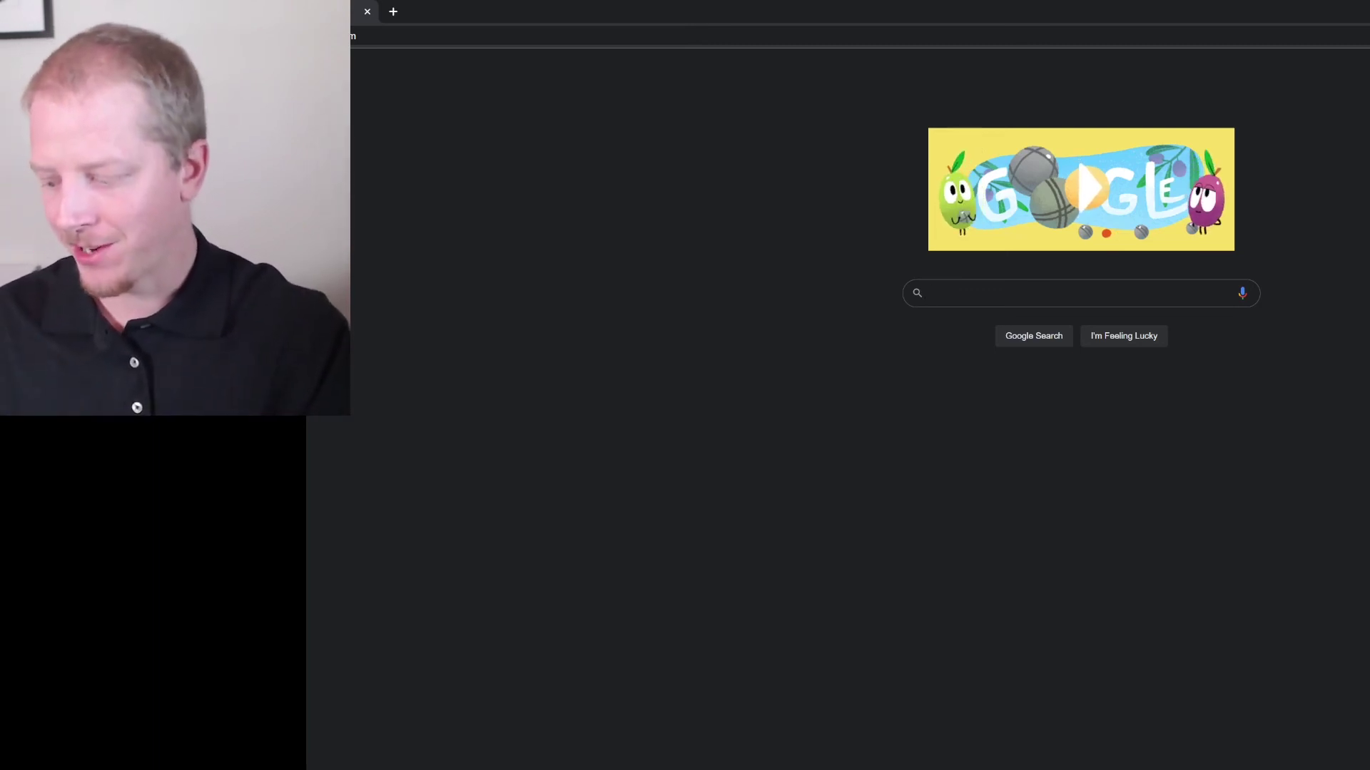
pyautogui.hotkey('ctrl', 'shift', 't')
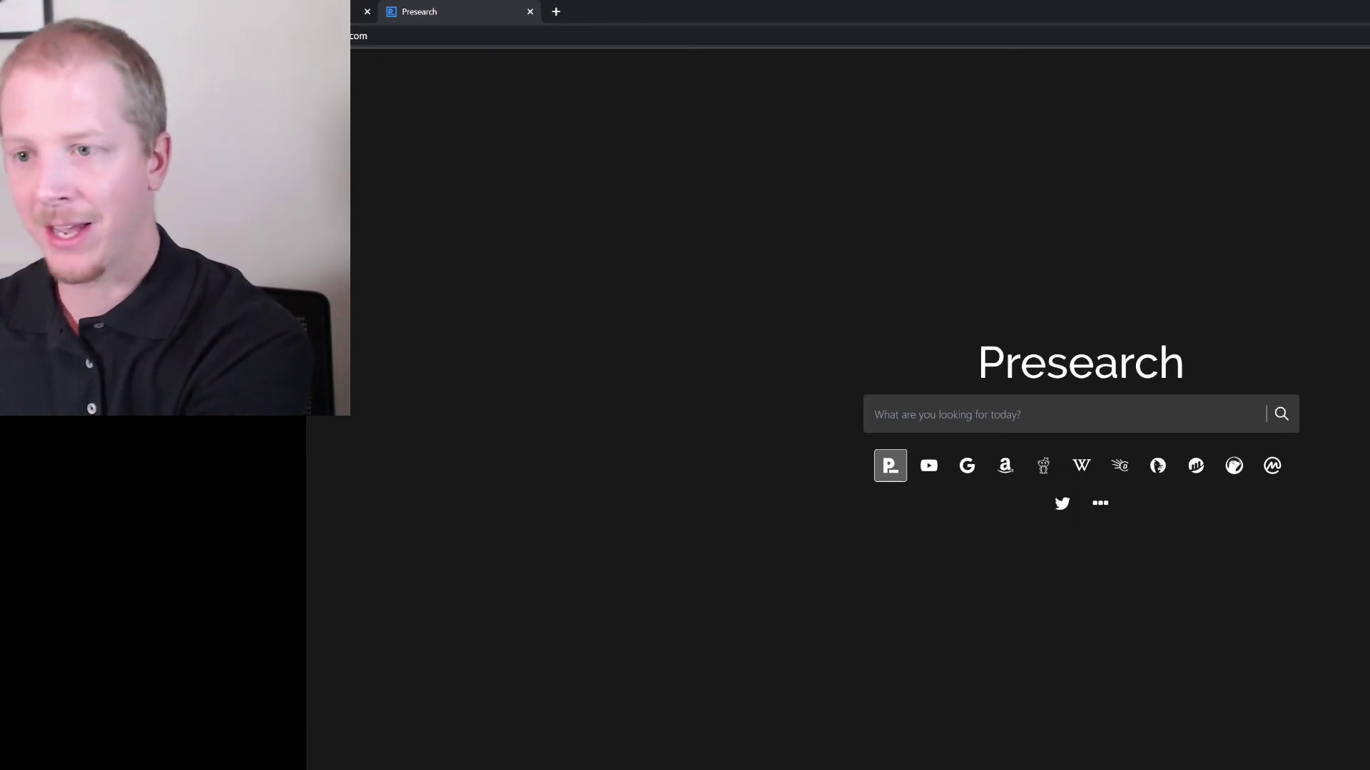
# Step: Reopen the NiceHash and CoinDesk tabs, then close both again, leaving Presearch showing
pyautogui.hotkey('ctrl', 'shift', 't')
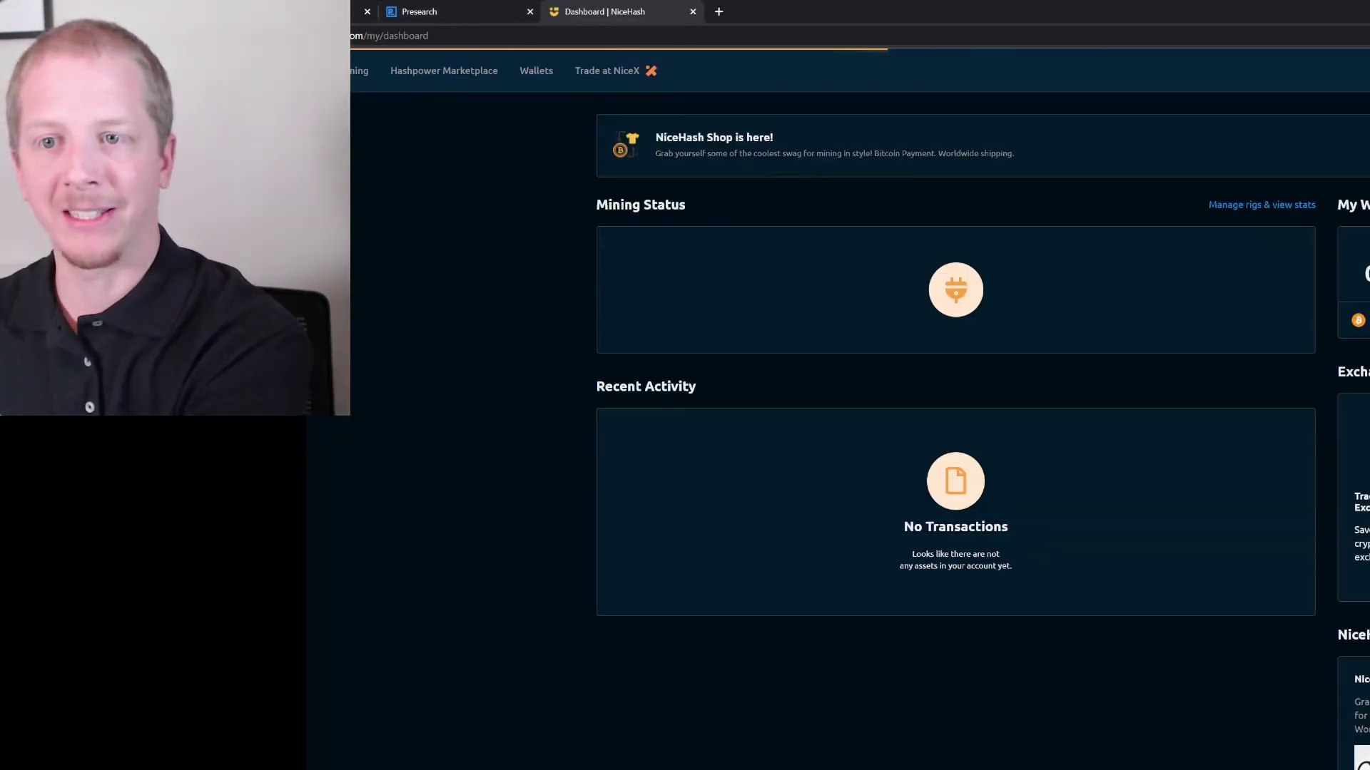
pyautogui.hotkey('ctrl', 'shift', 't')
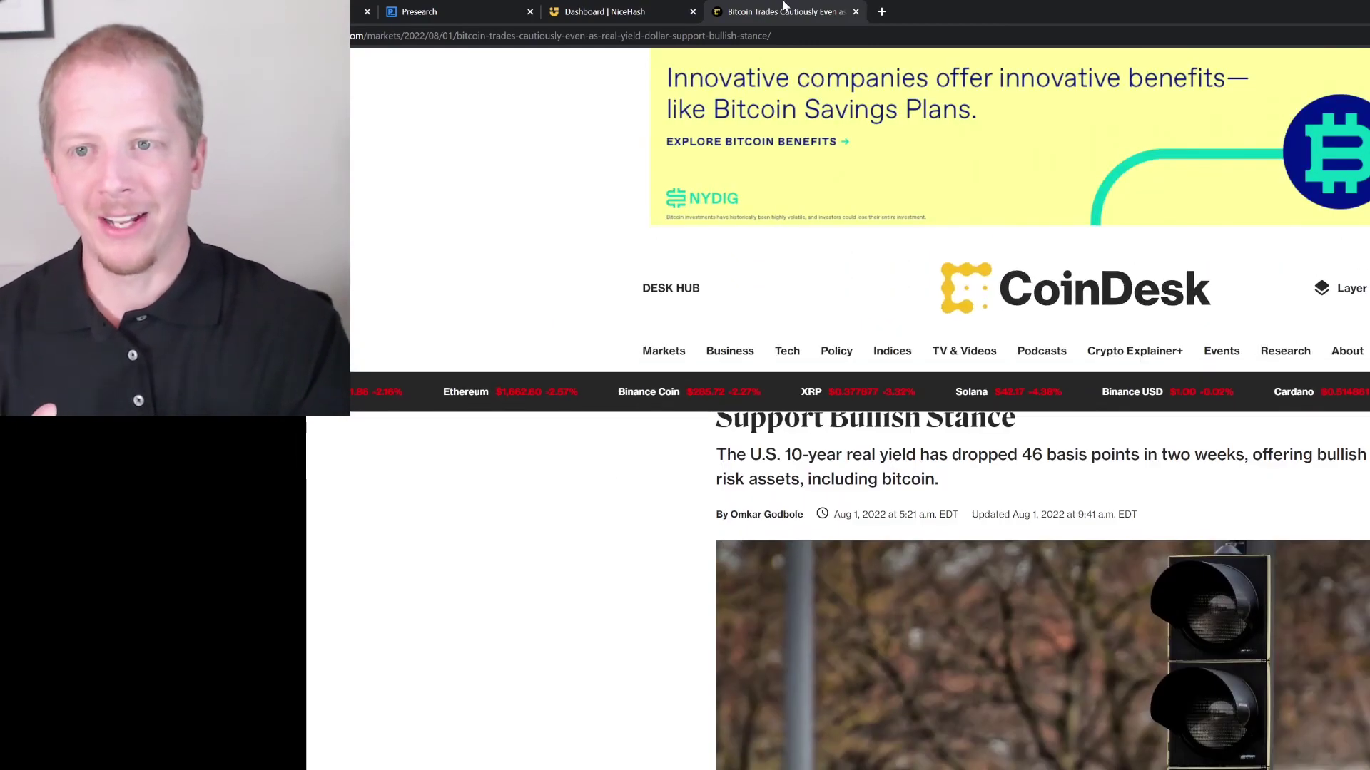
pyautogui.middleClick(784, 8)
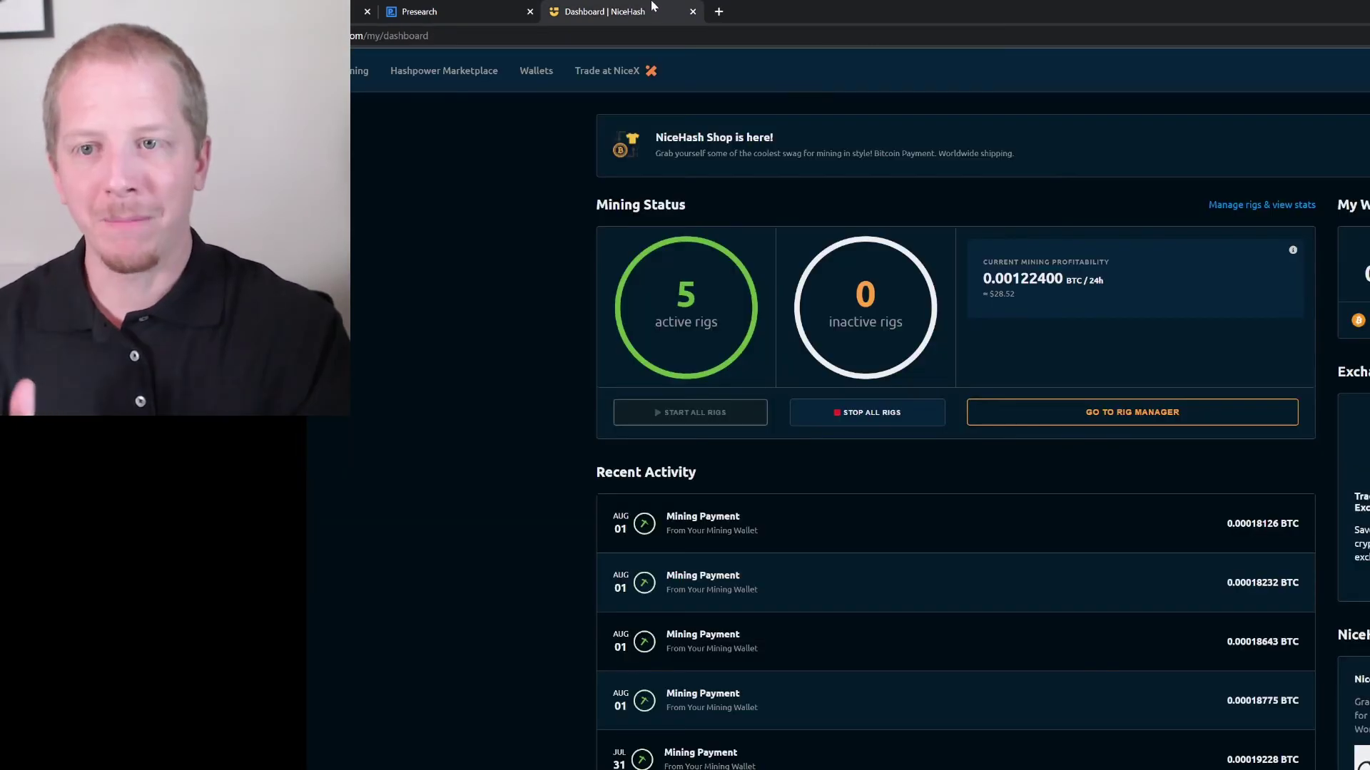
pyautogui.middleClick(652, 9)
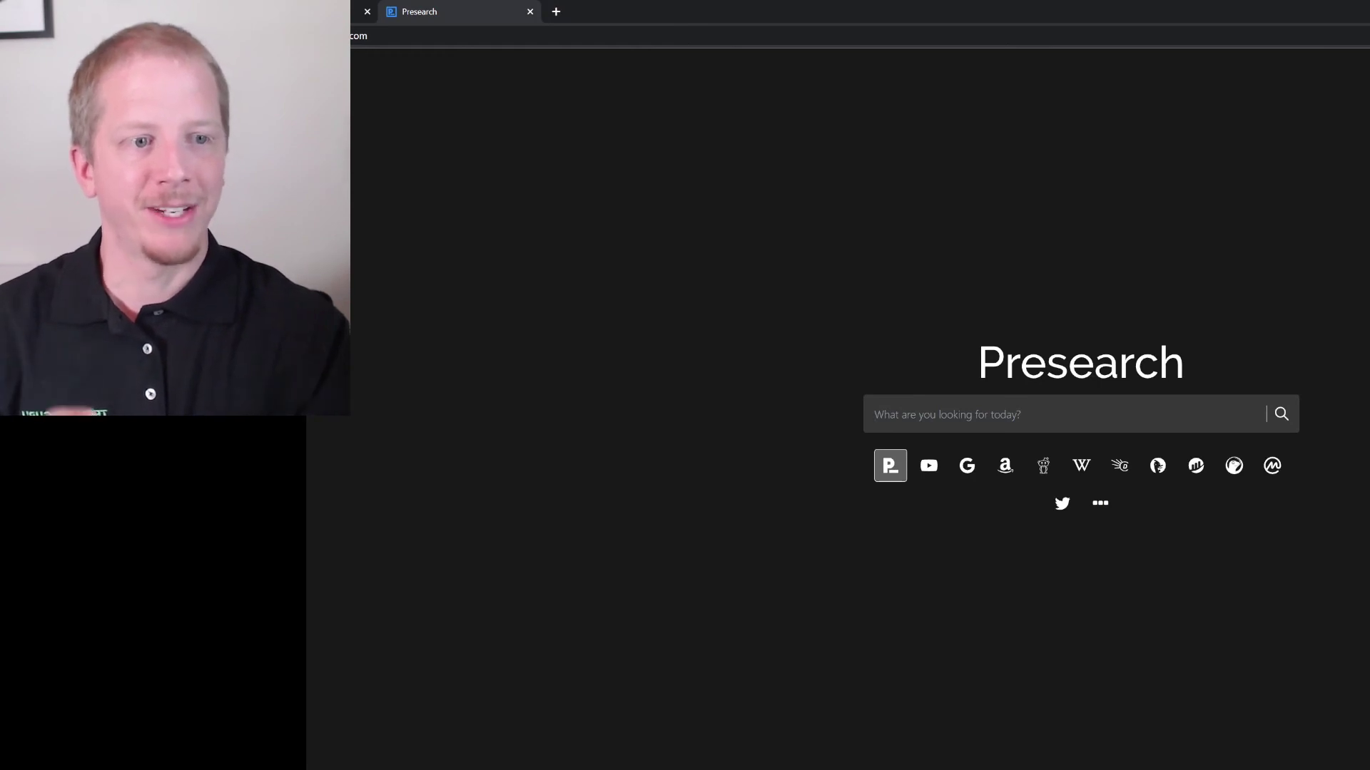